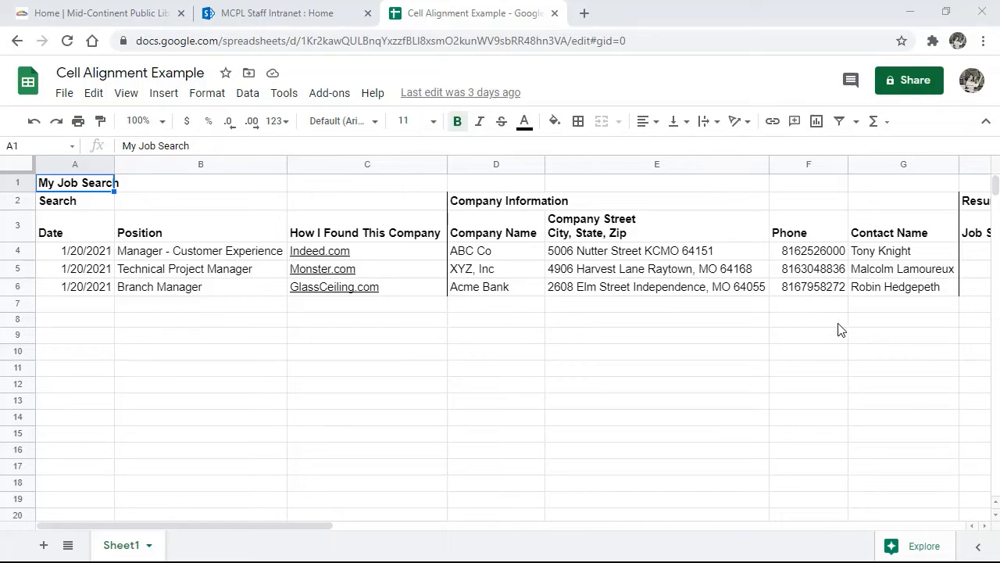
Look through all the job search columns, from the search details to the interview dates, and return to the sheet's beginning.
{"action": "left_click", "coordinate": [984, 526]}
{"action": "left_click", "coordinate": [985, 525]}
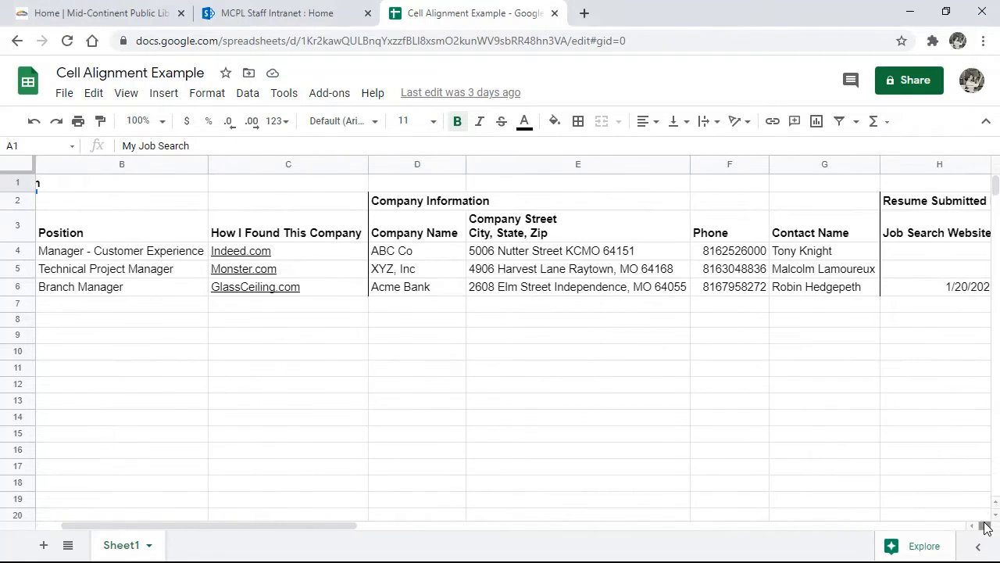
{"action": "left_click", "coordinate": [985, 526]}
{"action": "left_click", "coordinate": [985, 526]}
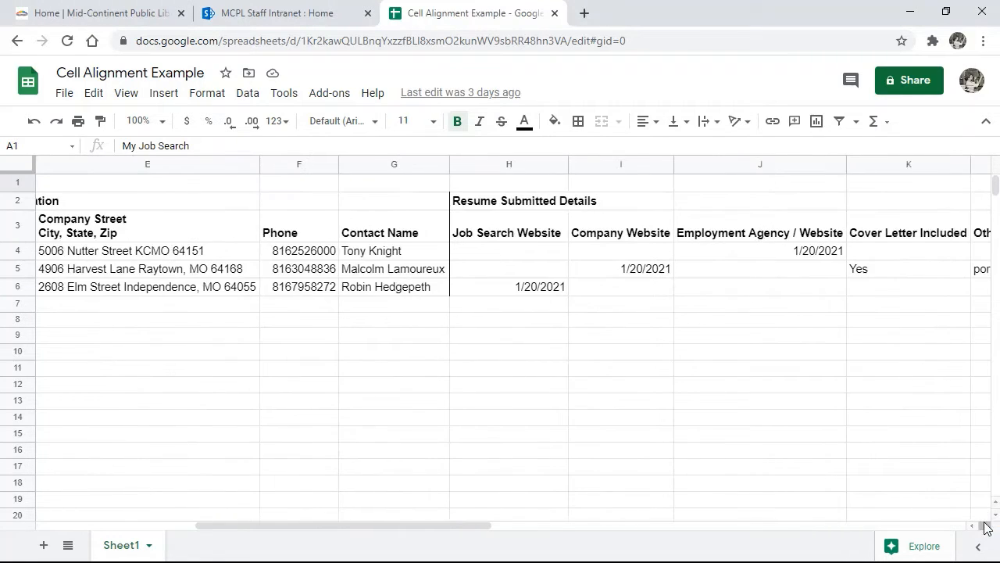
{"action": "left_click", "coordinate": [985, 526]}
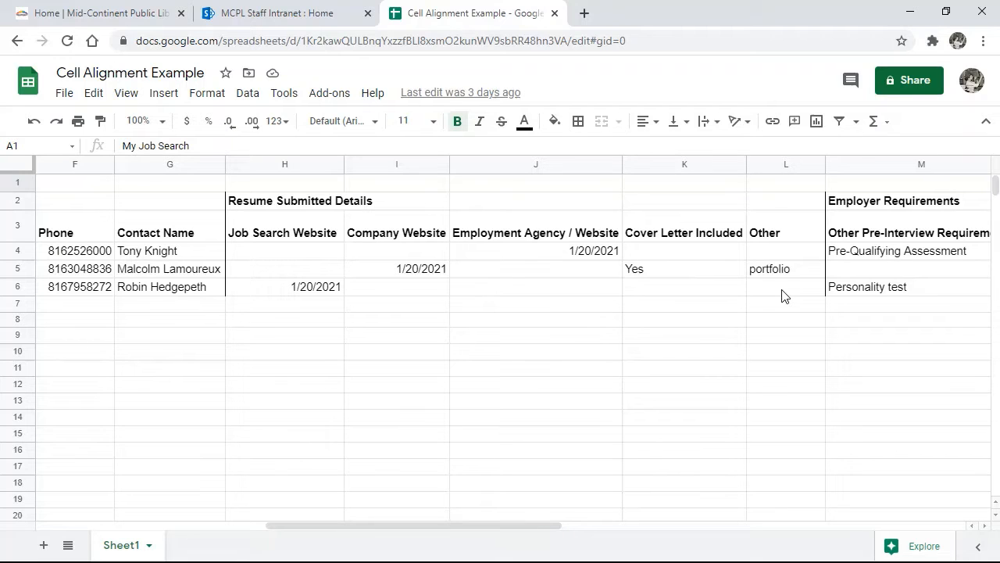
{"action": "left_click", "coordinate": [987, 526]}
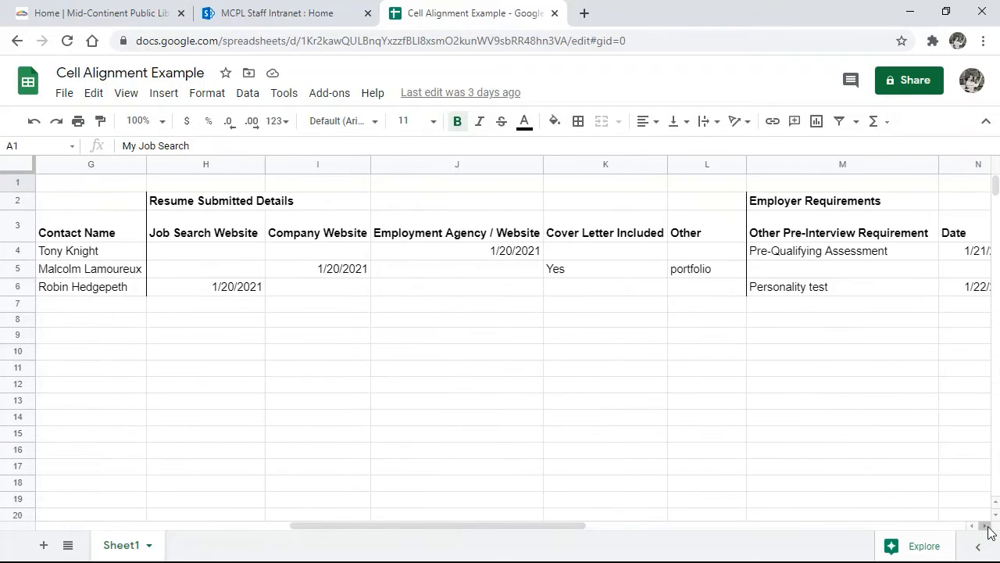
{"action": "left_click", "coordinate": [987, 526]}
{"action": "left_click", "coordinate": [987, 526]}
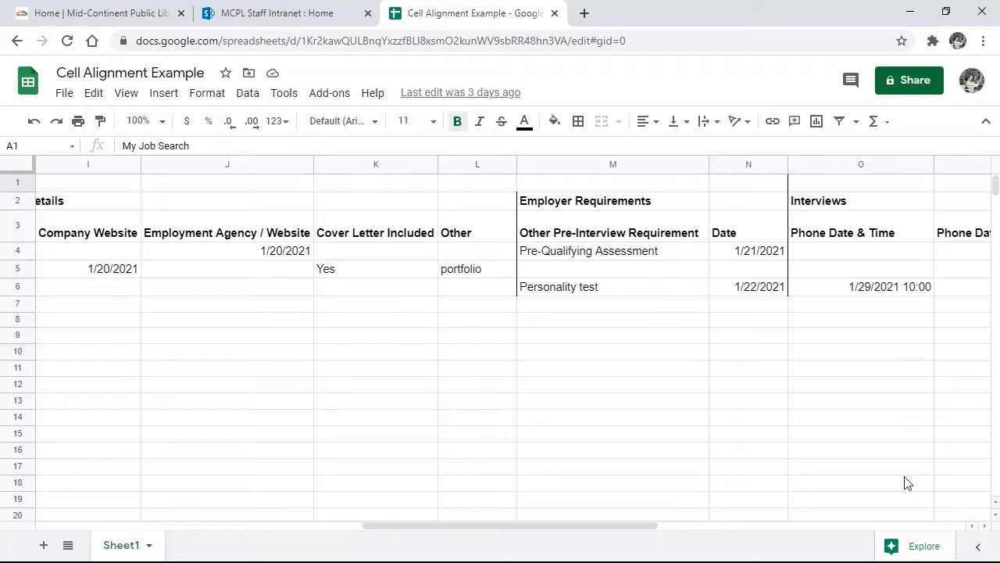
{"action": "left_click", "coordinate": [984, 526]}
{"action": "left_click", "coordinate": [985, 526]}
{"action": "left_click", "coordinate": [985, 526]}
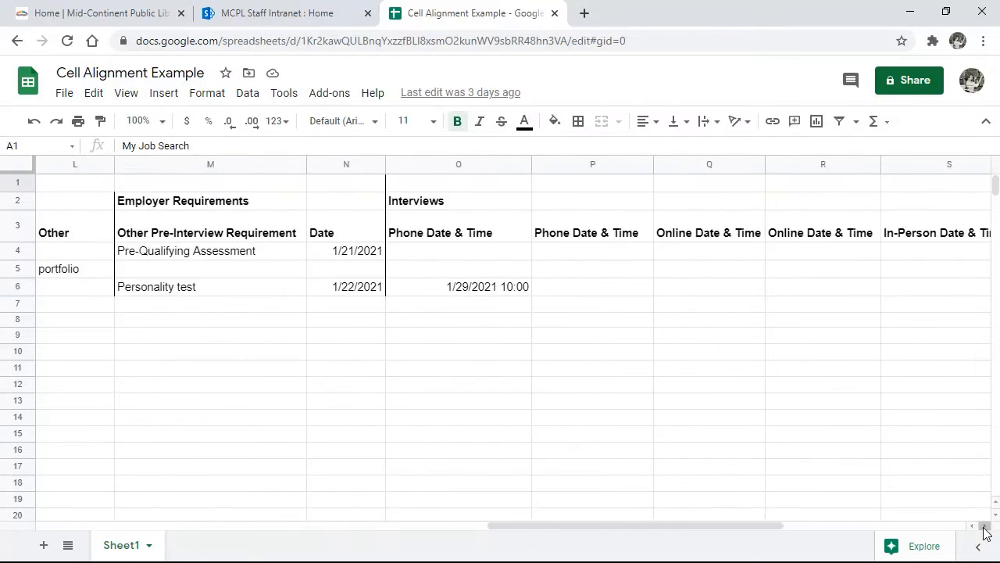
{"action": "left_click", "coordinate": [985, 526]}
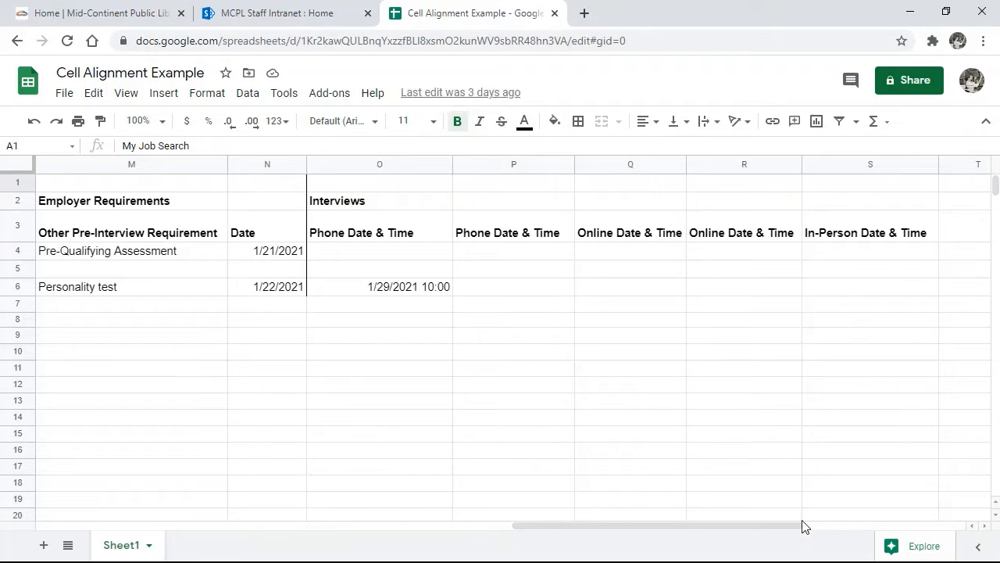
{"action": "left_click_drag", "start_coordinate": [799, 532], "coordinate": [268, 503]}
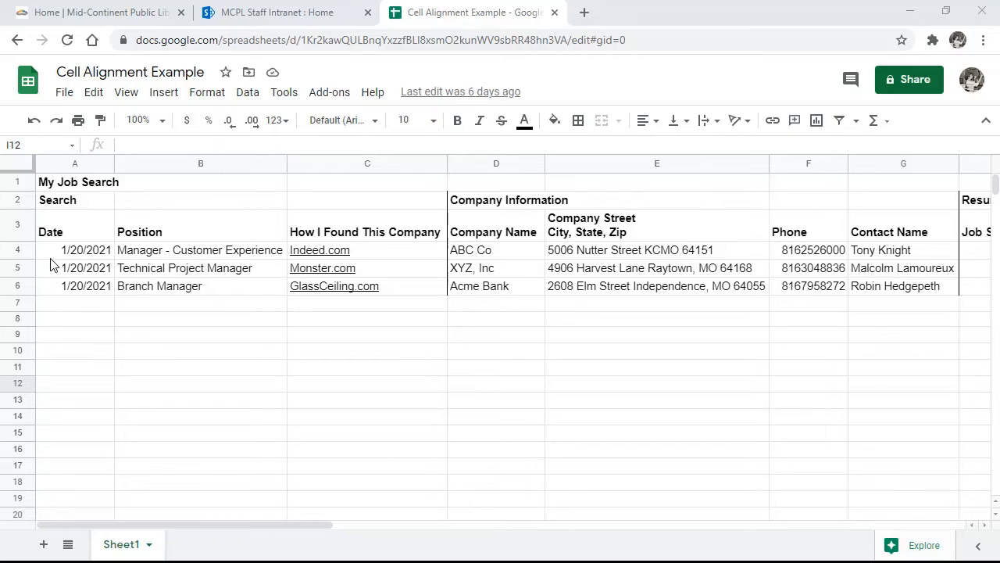
Try centering the Date heading in cell A3, and settle on right alignment for it.
{"action": "left_click", "coordinate": [86, 238]}
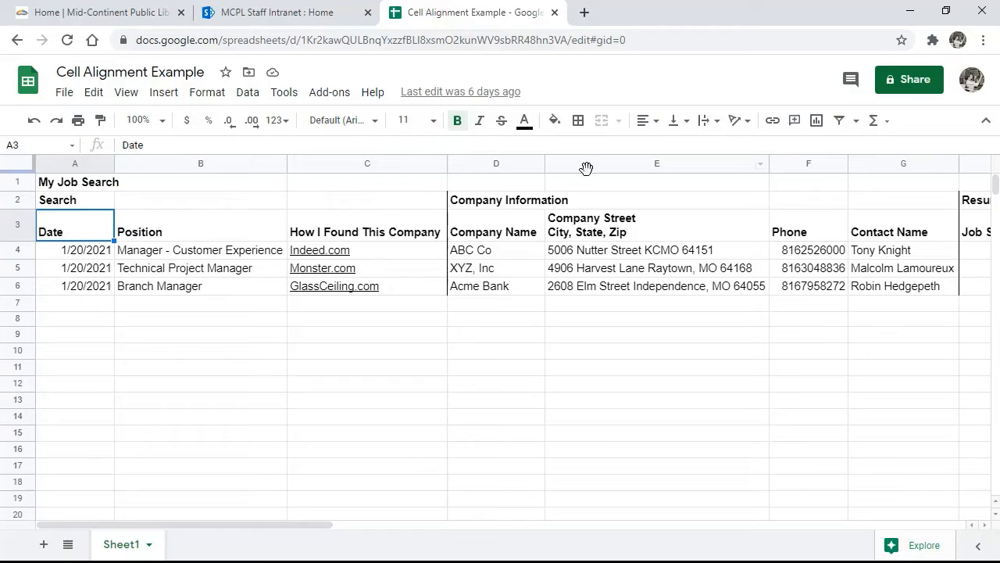
{"action": "left_click", "coordinate": [657, 128]}
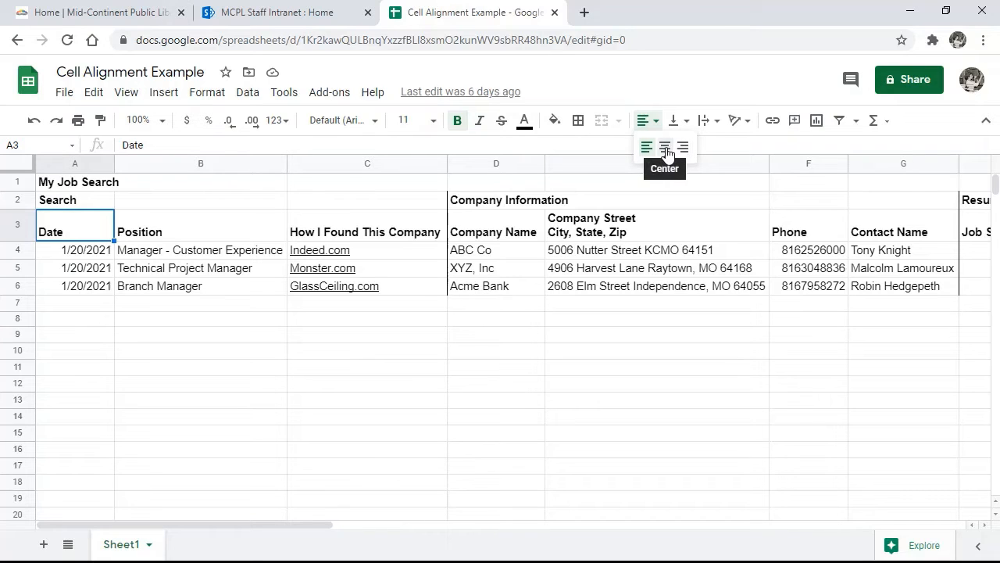
{"action": "left_click", "coordinate": [665, 149]}
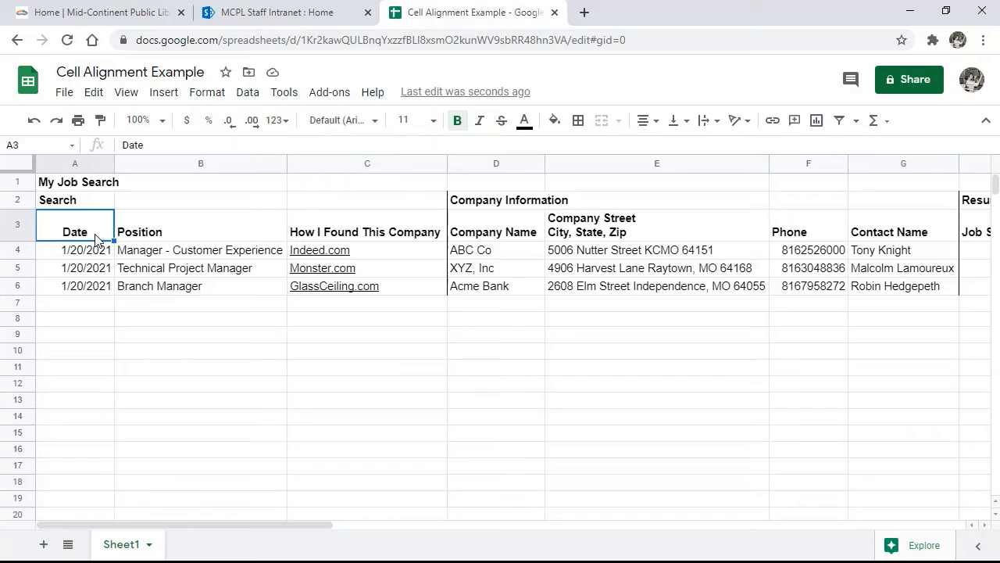
{"action": "left_click", "coordinate": [656, 121]}
{"action": "left_click", "coordinate": [684, 149]}
Center the Position heading in cell B3 and the Phone heading in cell F3 horizontally.
{"action": "left_click", "coordinate": [166, 236]}
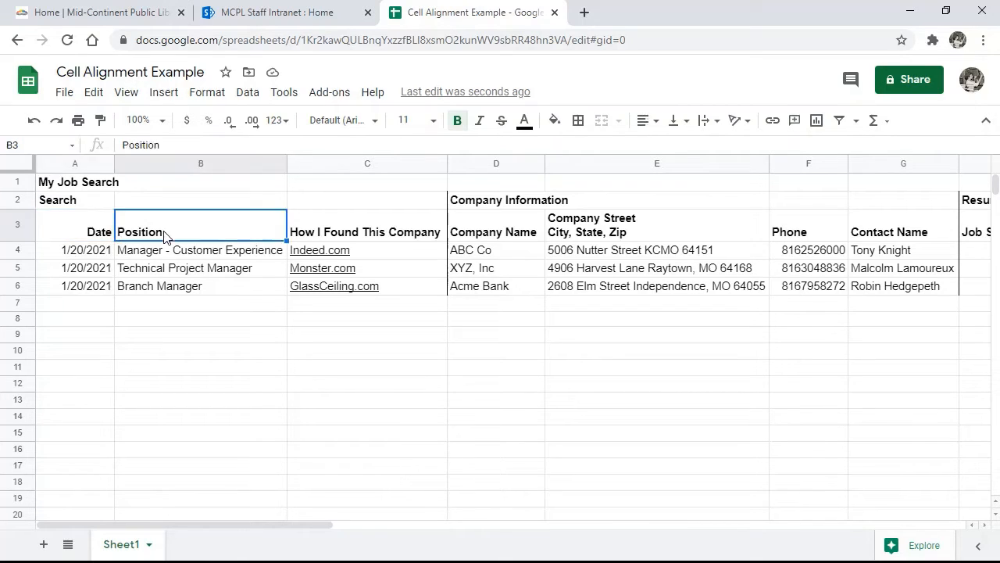
{"action": "left_click", "coordinate": [655, 122]}
{"action": "left_click", "coordinate": [666, 148]}
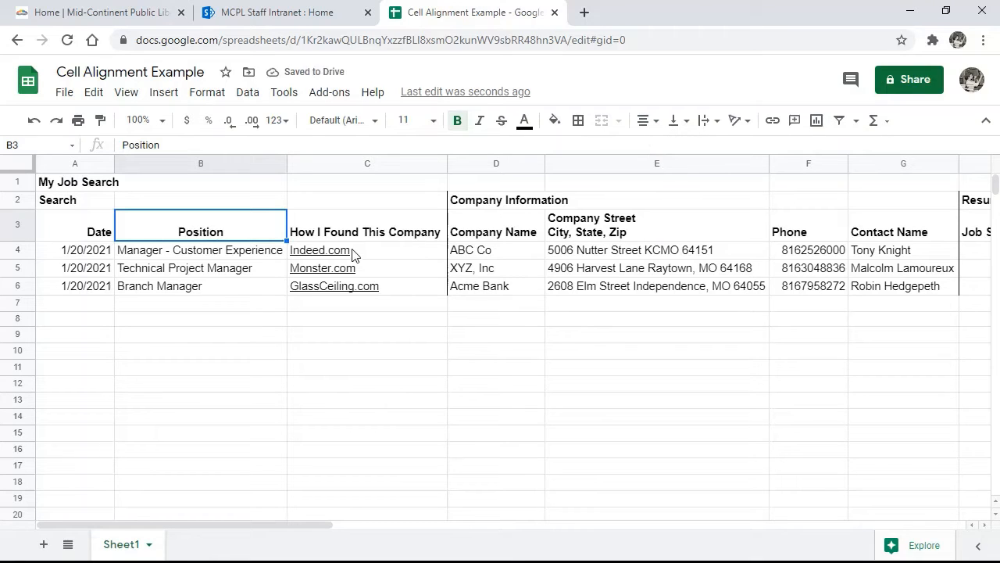
{"action": "mouse_move", "coordinate": [348, 253]}
{"action": "left_click", "coordinate": [817, 237]}
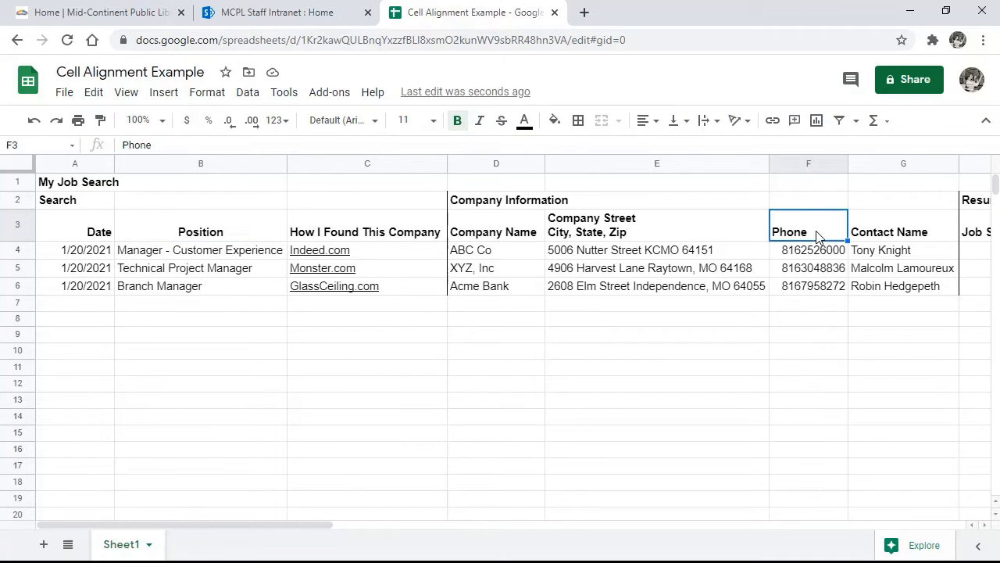
{"action": "left_click", "coordinate": [657, 131]}
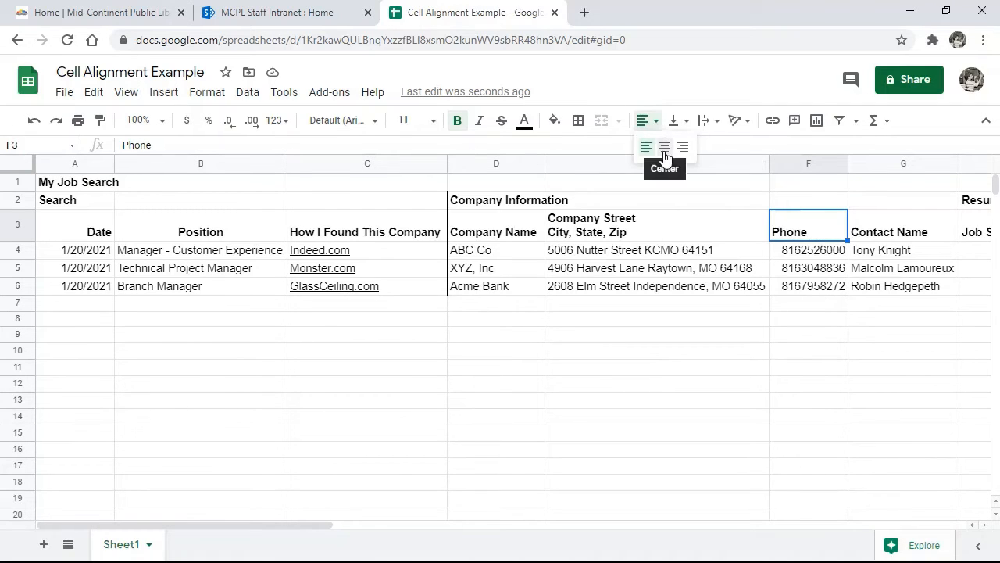
{"action": "left_click", "coordinate": [665, 147]}
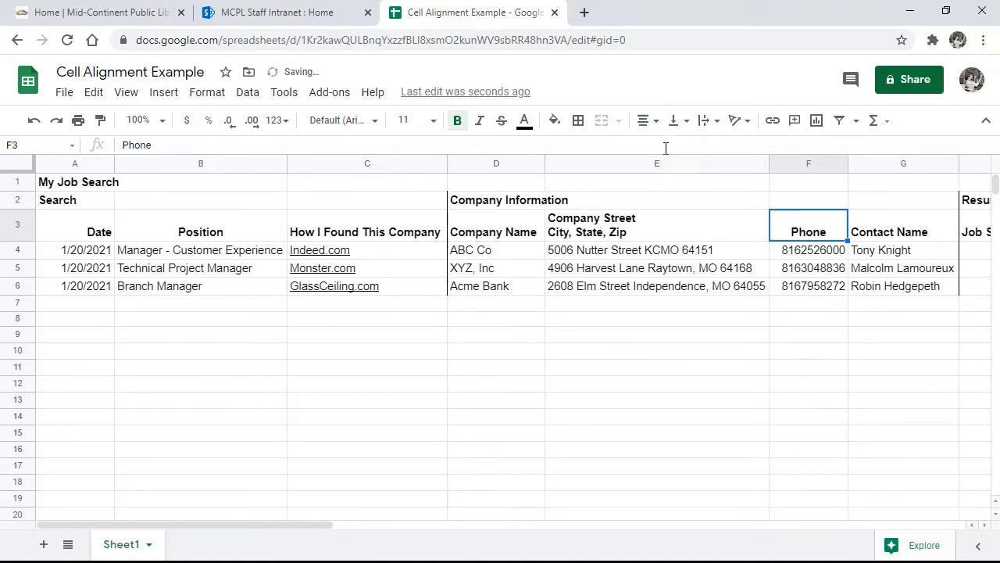
Examine the Resume Submitted Details headings and the horizontal and vertical alignment options available for cells.
{"action": "left_click", "coordinate": [987, 525]}
{"action": "left_click", "coordinate": [988, 524]}
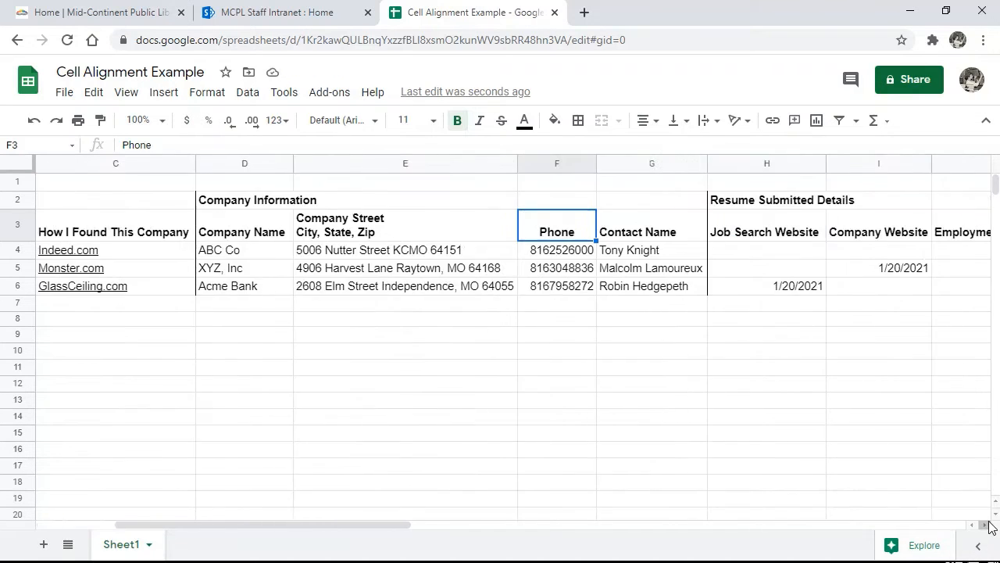
{"action": "left_click", "coordinate": [987, 524]}
{"action": "left_click", "coordinate": [989, 524]}
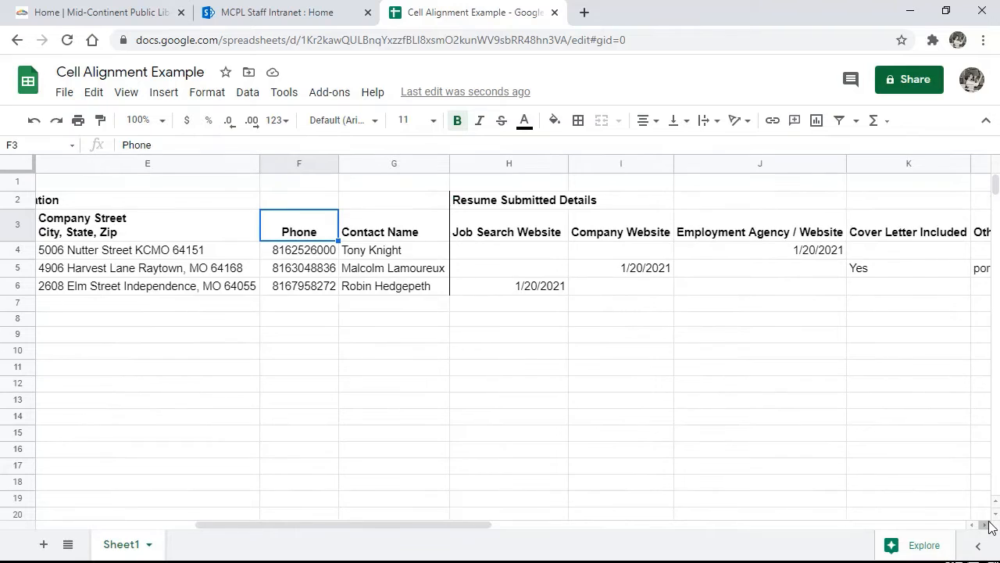
{"action": "left_click", "coordinate": [989, 525]}
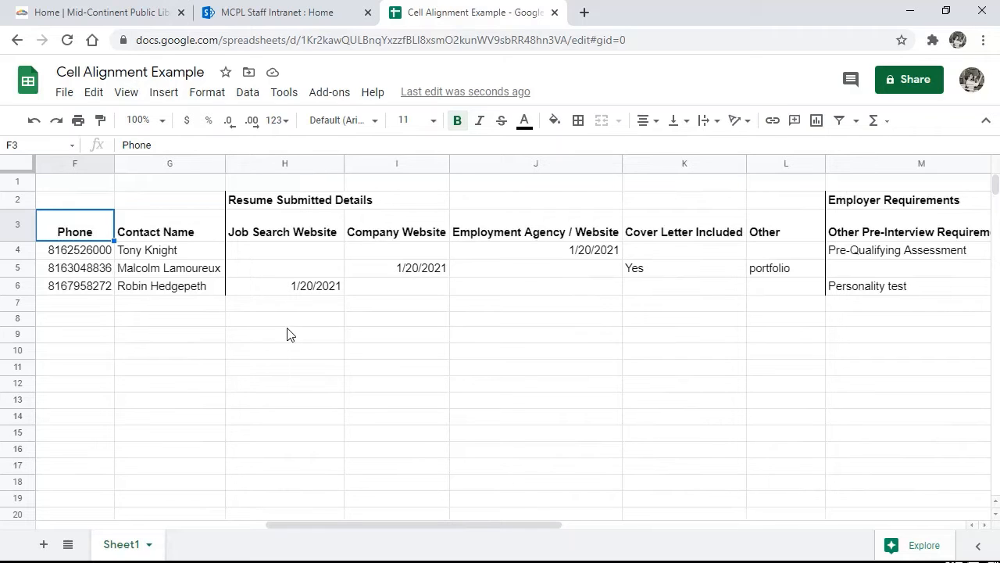
{"action": "left_click", "coordinate": [209, 94]}
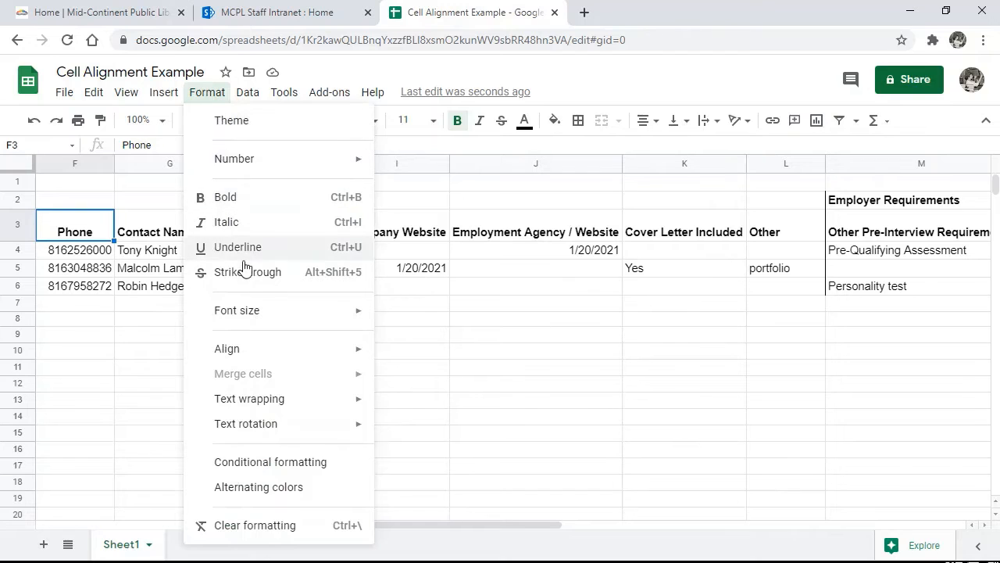
{"action": "mouse_move", "coordinate": [258, 359]}
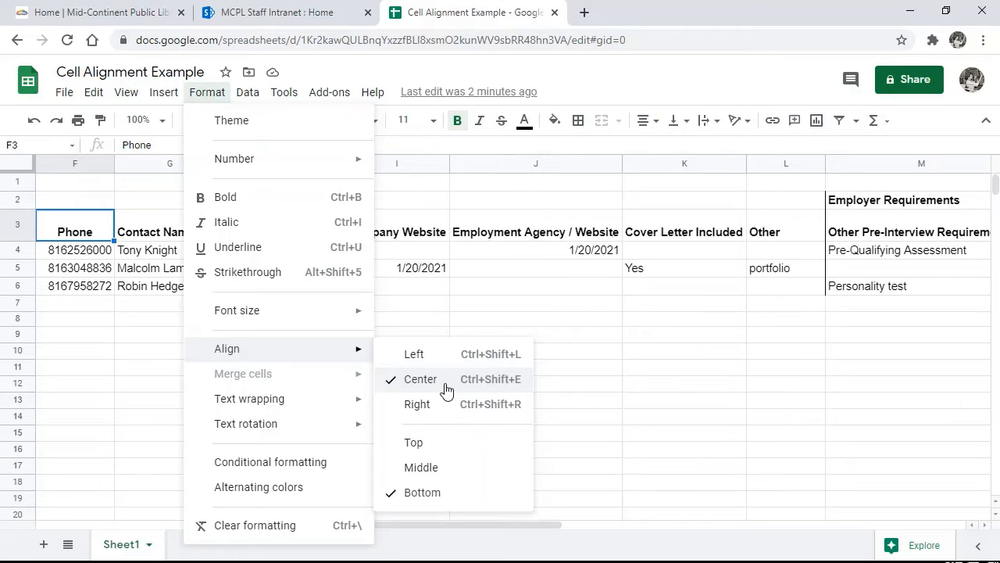
{"action": "left_click", "coordinate": [459, 308]}
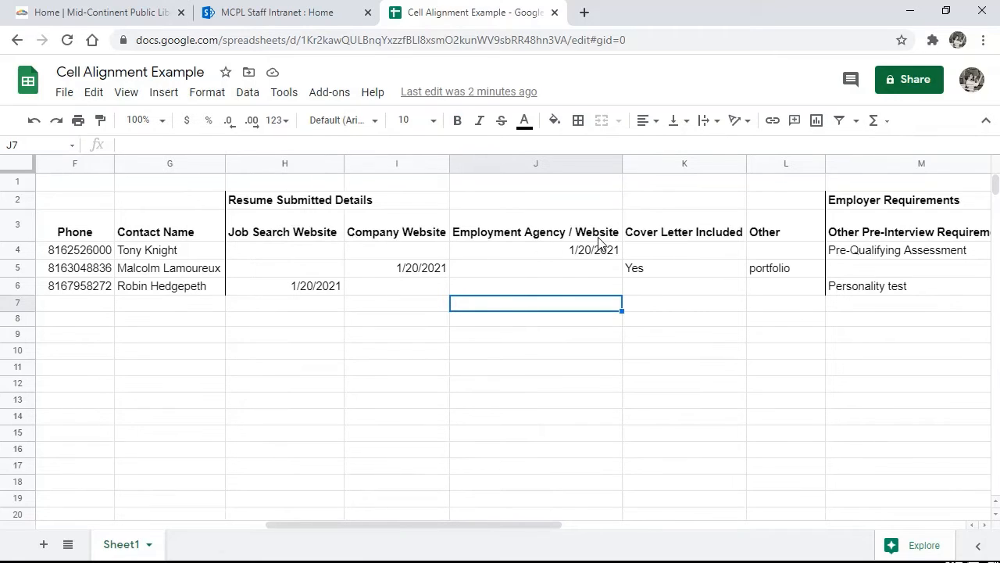
Center the Other heading in cell L3 horizontally.
{"action": "left_click", "coordinate": [769, 234]}
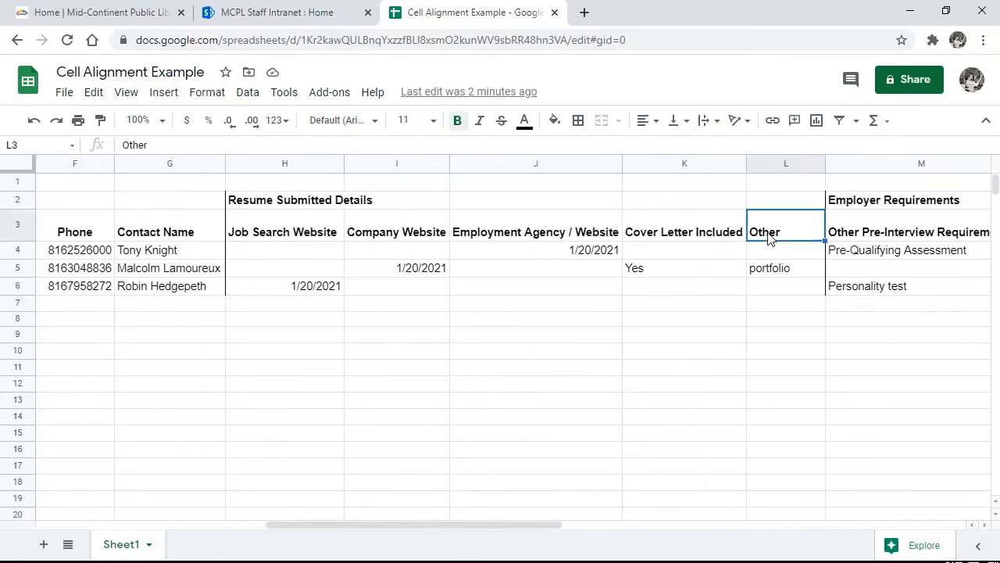
{"action": "left_click", "coordinate": [221, 95]}
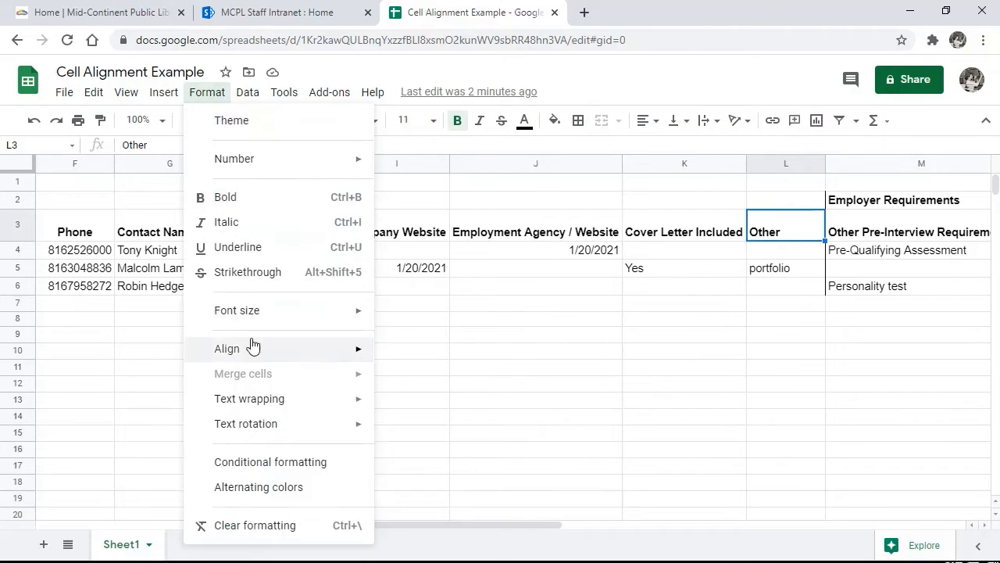
{"action": "mouse_move", "coordinate": [342, 358]}
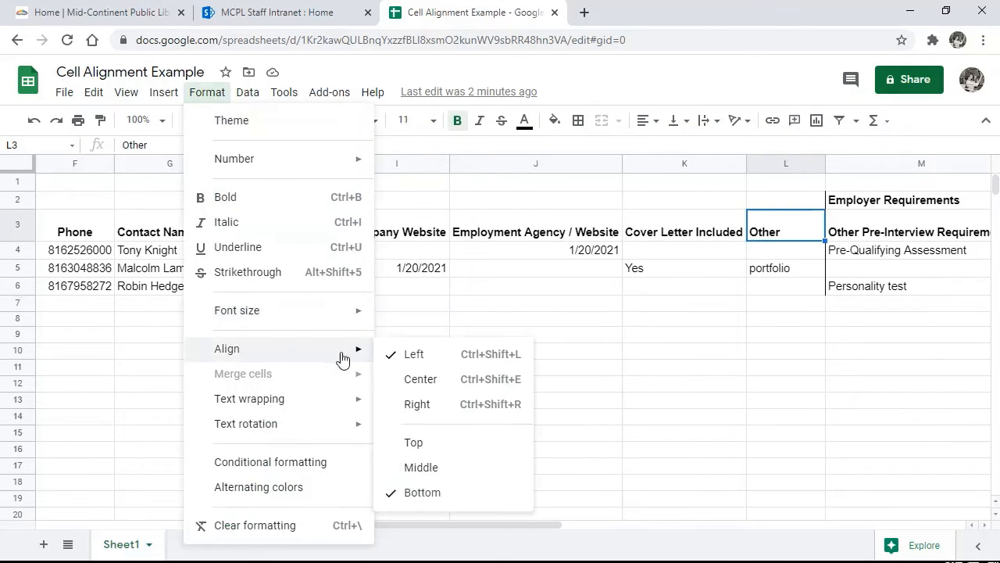
{"action": "left_click", "coordinate": [419, 380]}
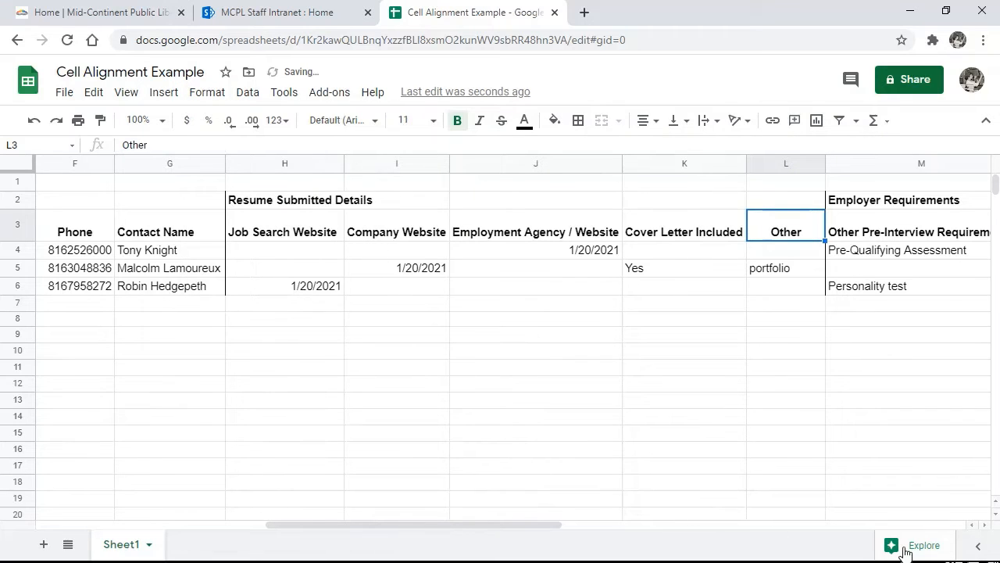
Center the Date heading under Employer Requirements in cell N3.
{"action": "left_click", "coordinate": [978, 545]}
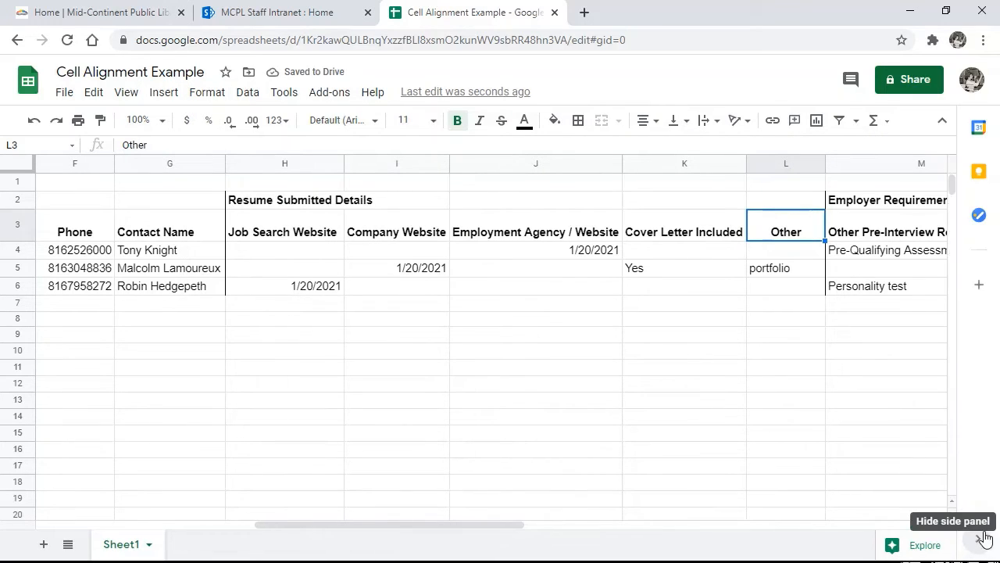
{"action": "left_click", "coordinate": [941, 525]}
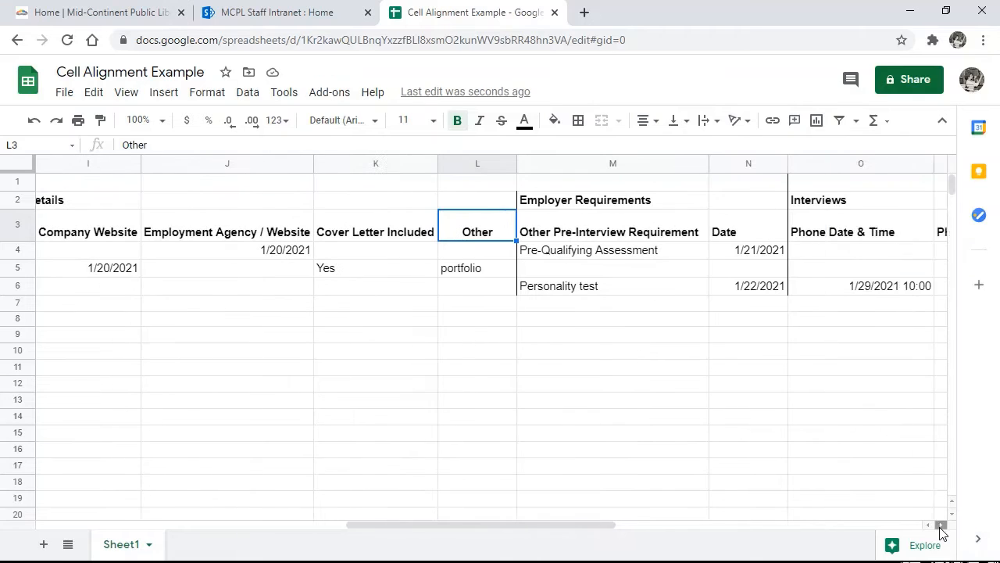
{"action": "left_click", "coordinate": [941, 525]}
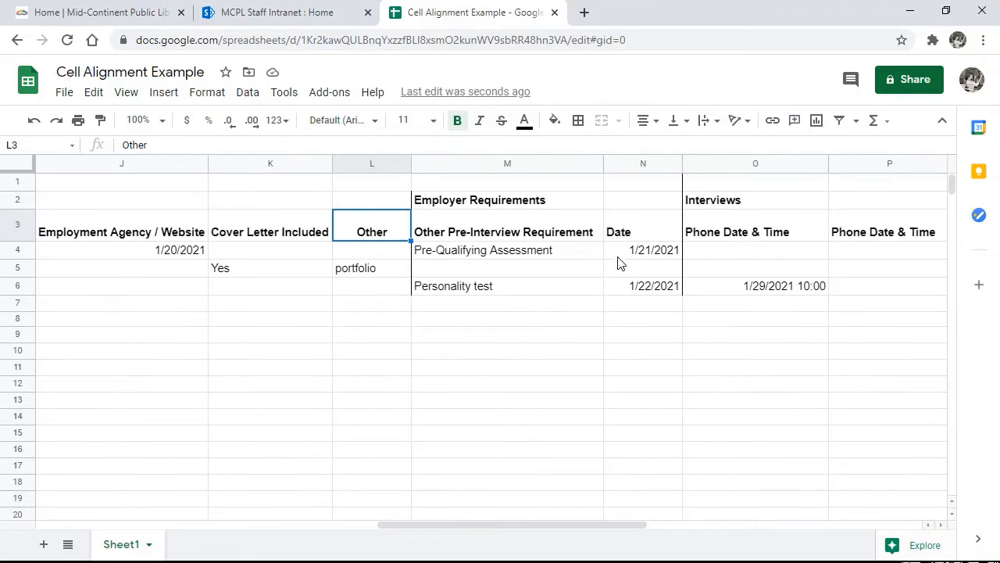
{"action": "left_click", "coordinate": [638, 231]}
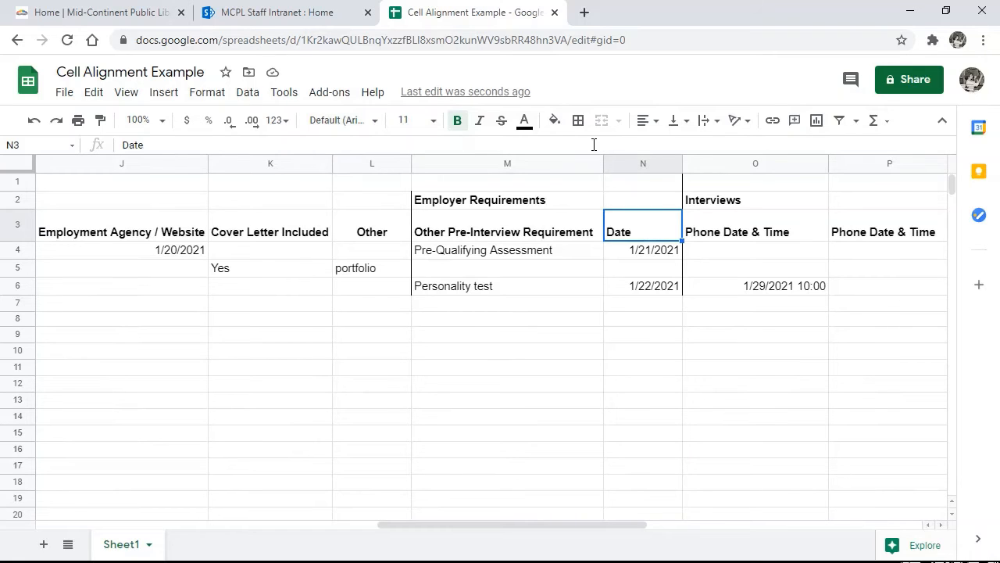
{"action": "left_click", "coordinate": [220, 95]}
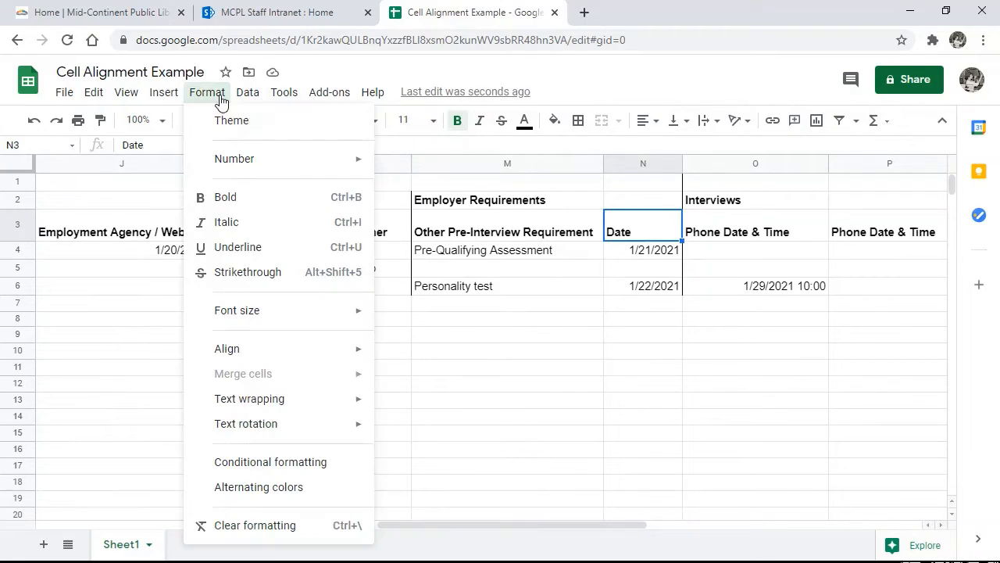
{"action": "mouse_move", "coordinate": [270, 358]}
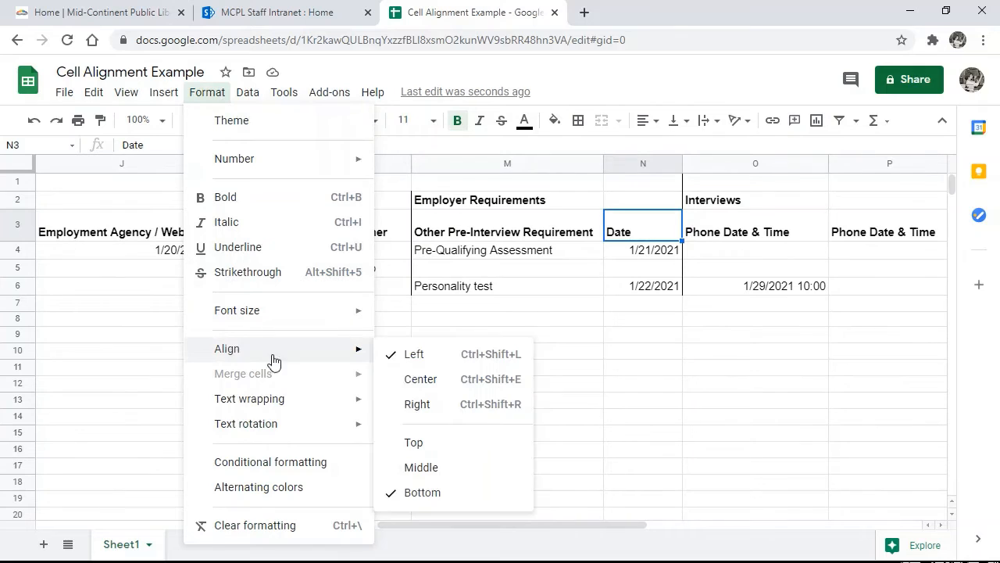
{"action": "left_click", "coordinate": [435, 388]}
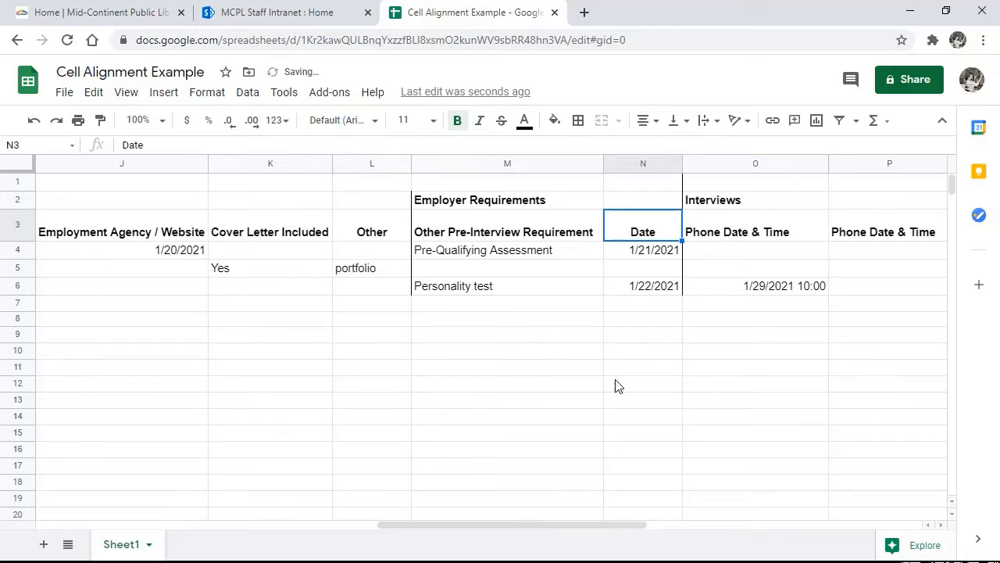
{"action": "left_click", "coordinate": [943, 524]}
{"action": "left_click", "coordinate": [942, 524]}
{"action": "left_click", "coordinate": [942, 525]}
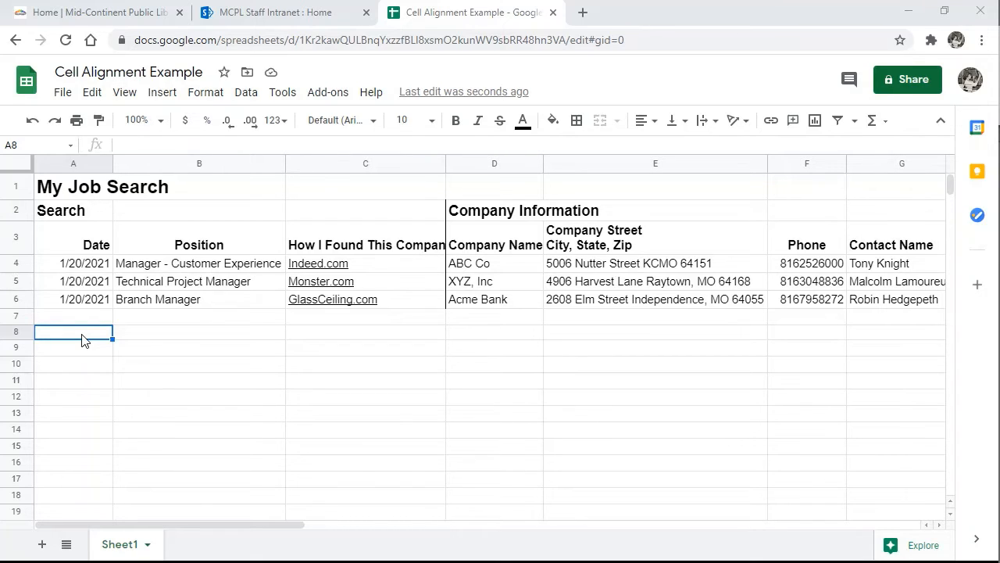
Check the font sizes used for the data in A6, the Date heading, the Search heading and the My Job Search title.
{"action": "left_click", "coordinate": [48, 302]}
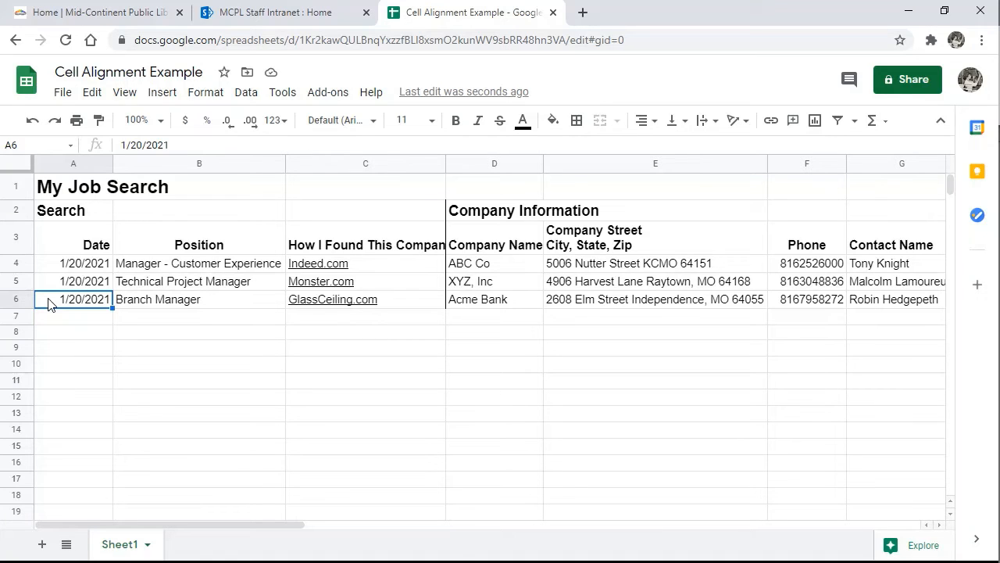
{"action": "left_click", "coordinate": [68, 247]}
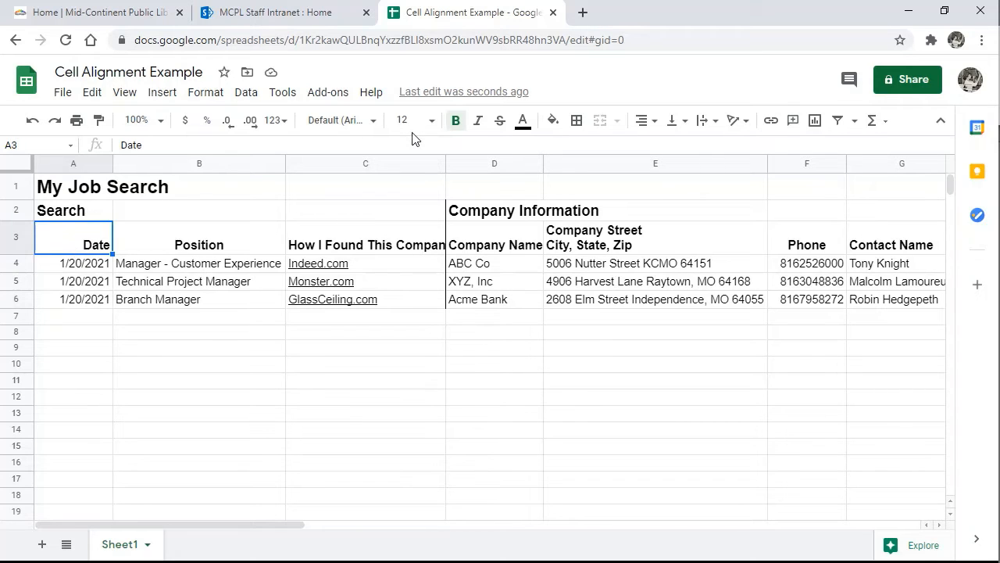
{"action": "left_click", "coordinate": [149, 224]}
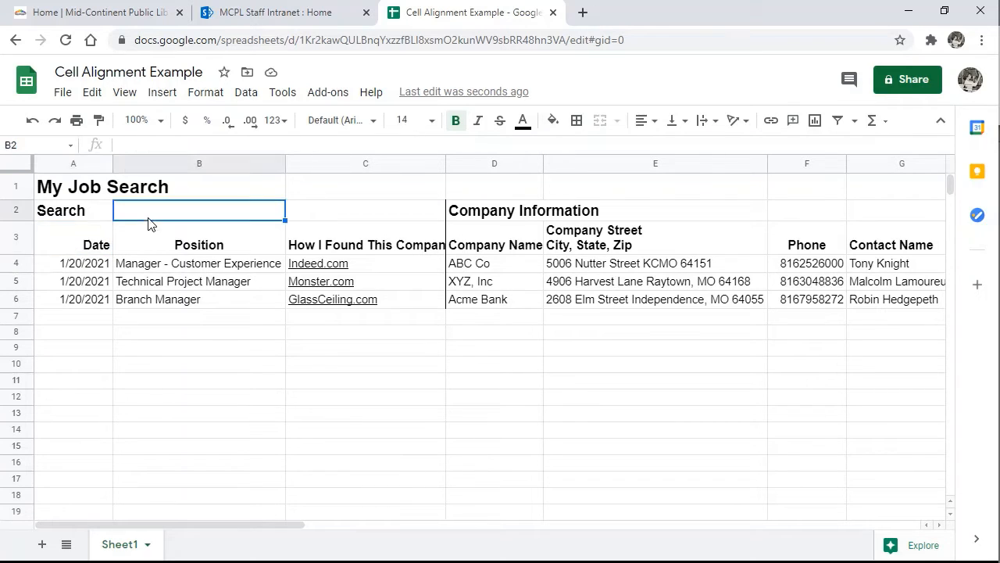
{"action": "left_click", "coordinate": [100, 219]}
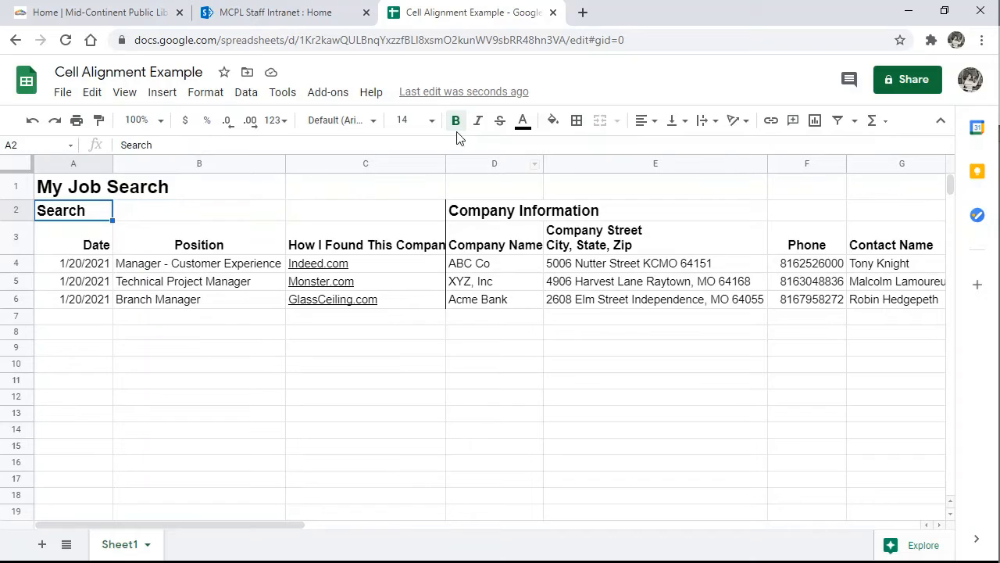
{"action": "left_click", "coordinate": [193, 188]}
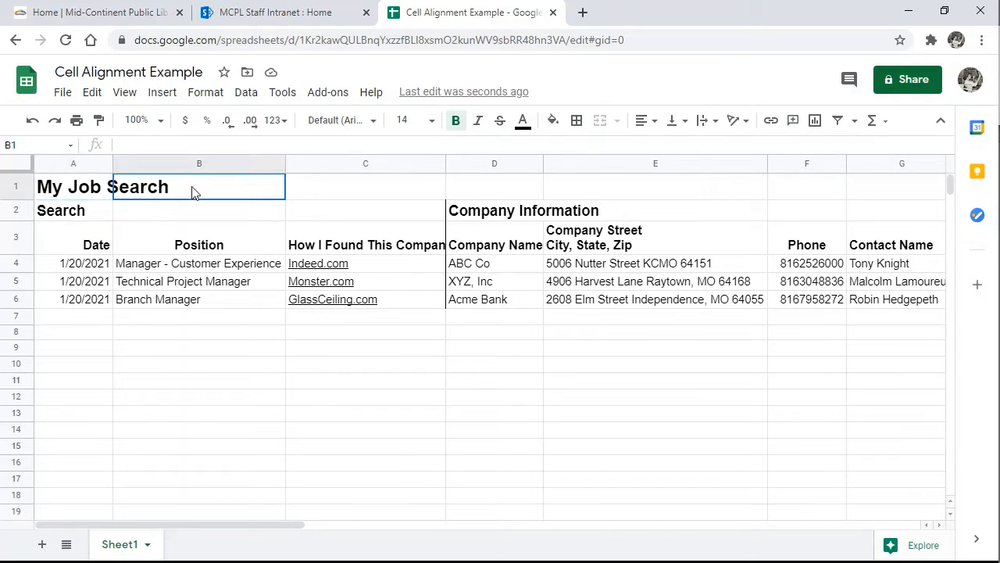
{"action": "left_click", "coordinate": [88, 189]}
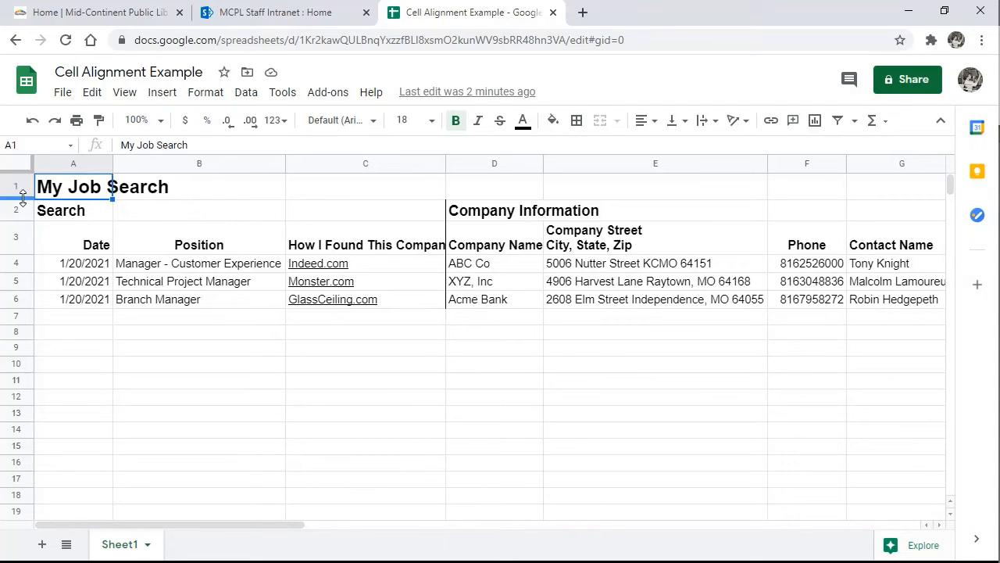
Increase the heights of rows 1 and 2 to give the title and section headings more space.
{"action": "left_click_drag", "start_coordinate": [23, 197], "coordinate": [22, 210]}
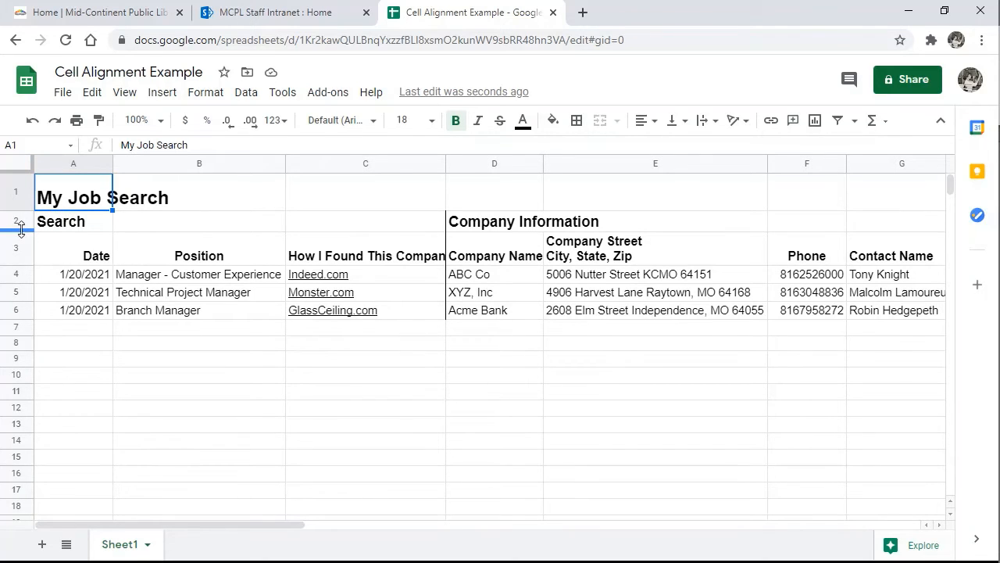
{"action": "left_click_drag", "start_coordinate": [20, 229], "coordinate": [17, 244]}
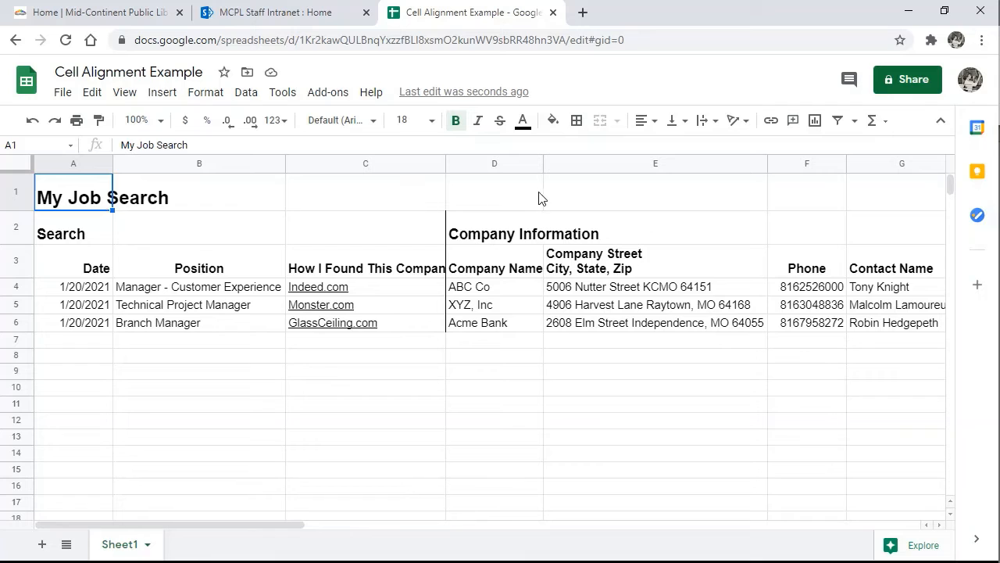
Try middle and top vertical alignment on the My Job Search title in A1, and settle on middle.
{"action": "left_click", "coordinate": [687, 125]}
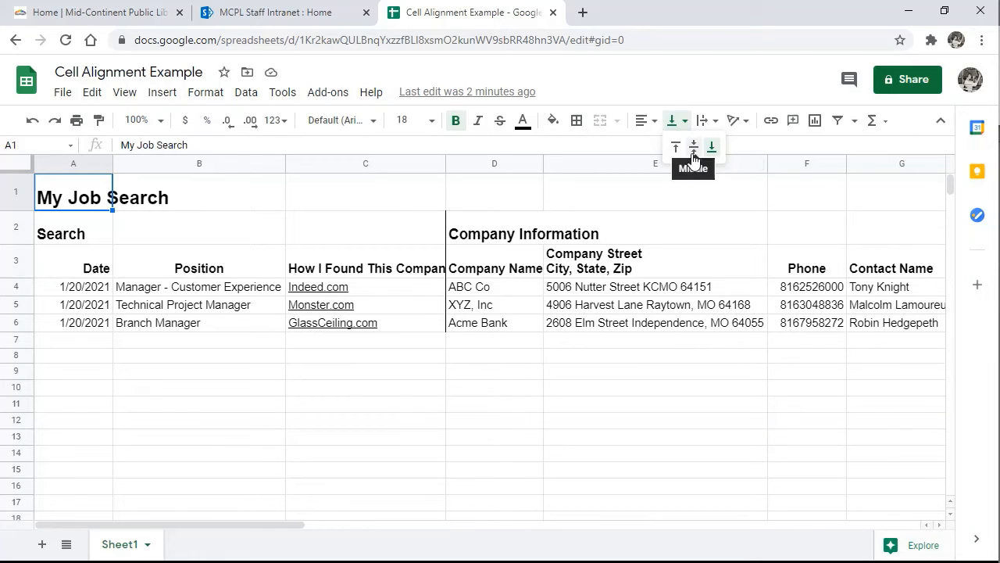
{"action": "left_click", "coordinate": [693, 147]}
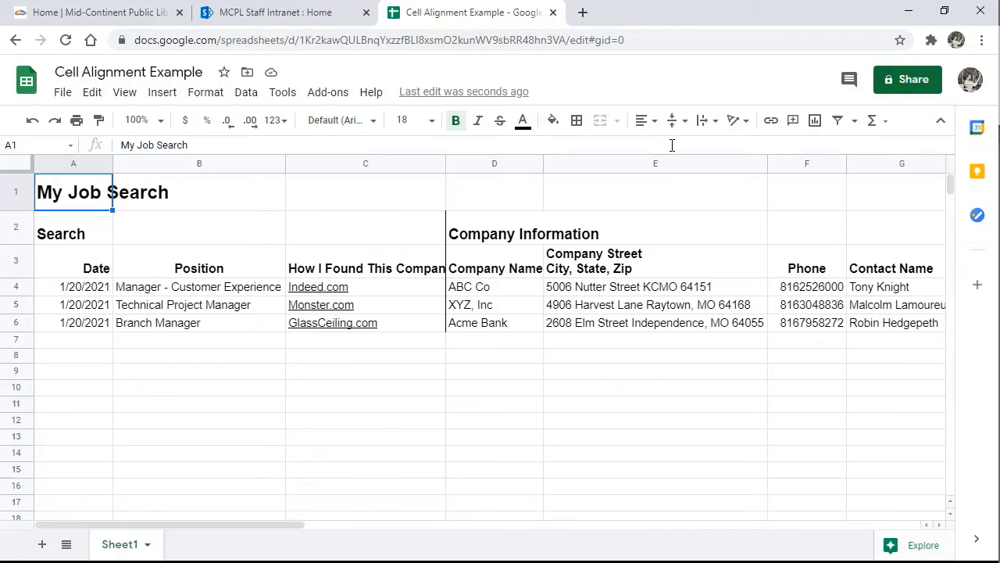
{"action": "left_click", "coordinate": [686, 124]}
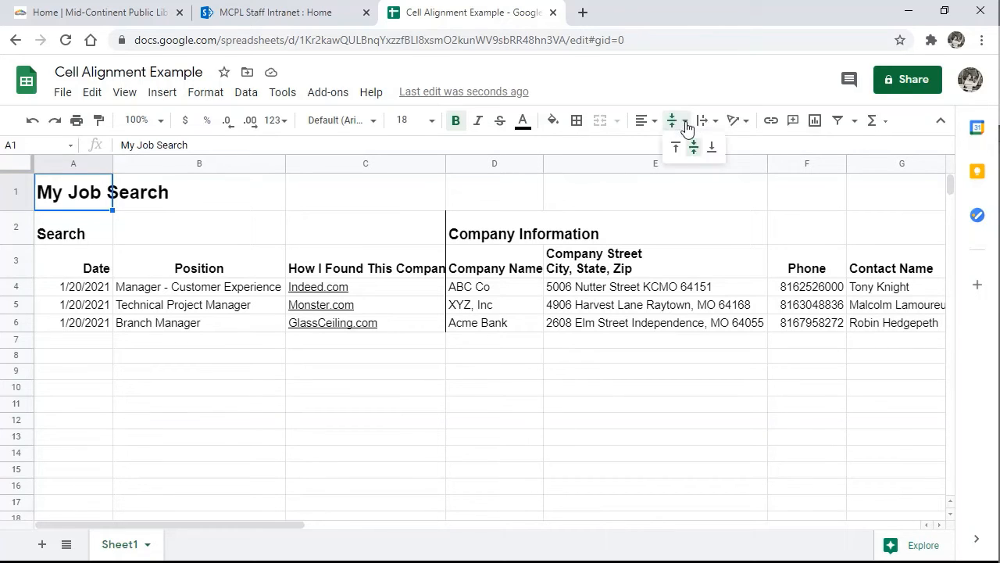
{"action": "left_click", "coordinate": [675, 147]}
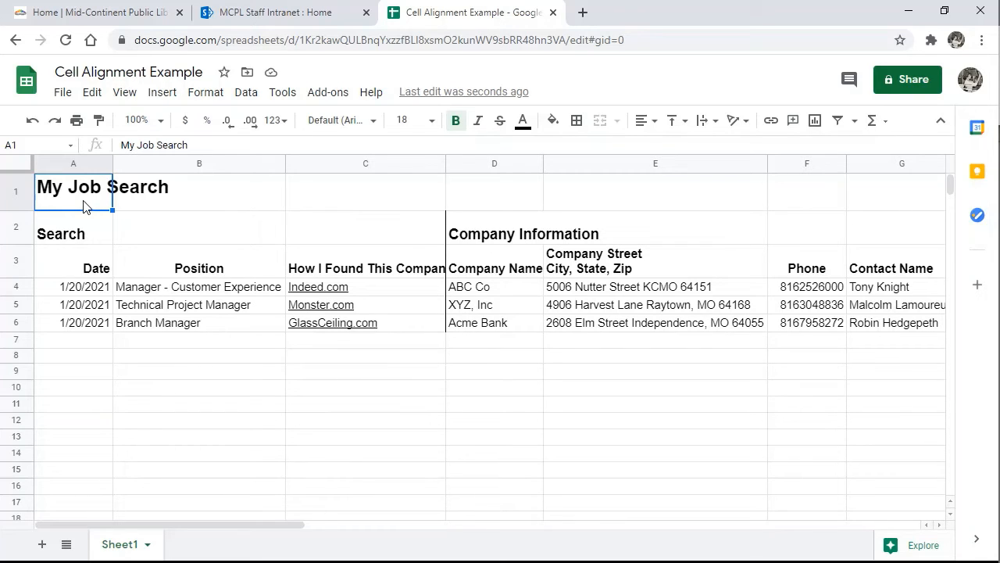
{"action": "left_click", "coordinate": [685, 125]}
{"action": "left_click", "coordinate": [694, 148]}
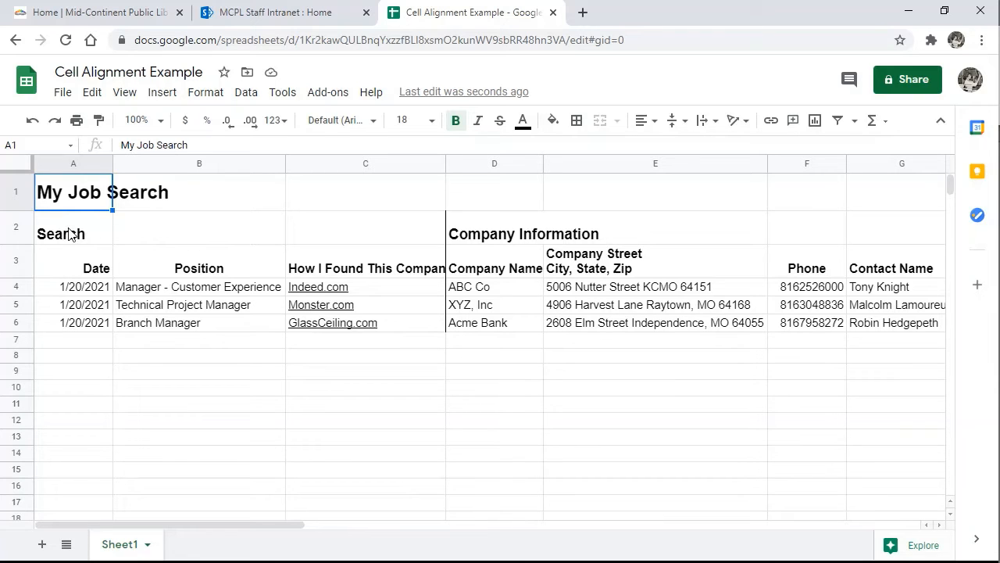
Align all of row 2, containing the section headings, vertically to the middle.
{"action": "left_click", "coordinate": [18, 228]}
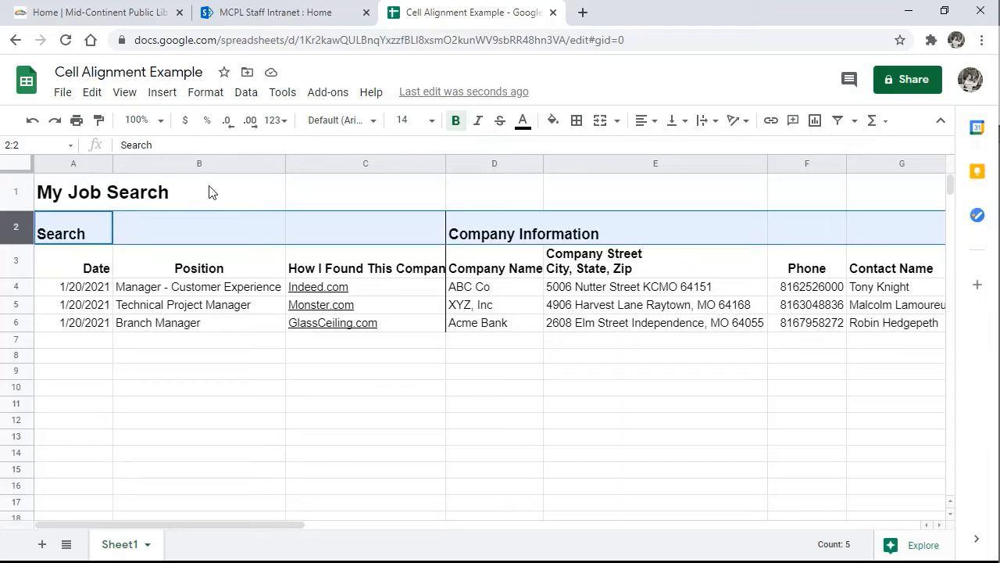
{"action": "left_click", "coordinate": [220, 97]}
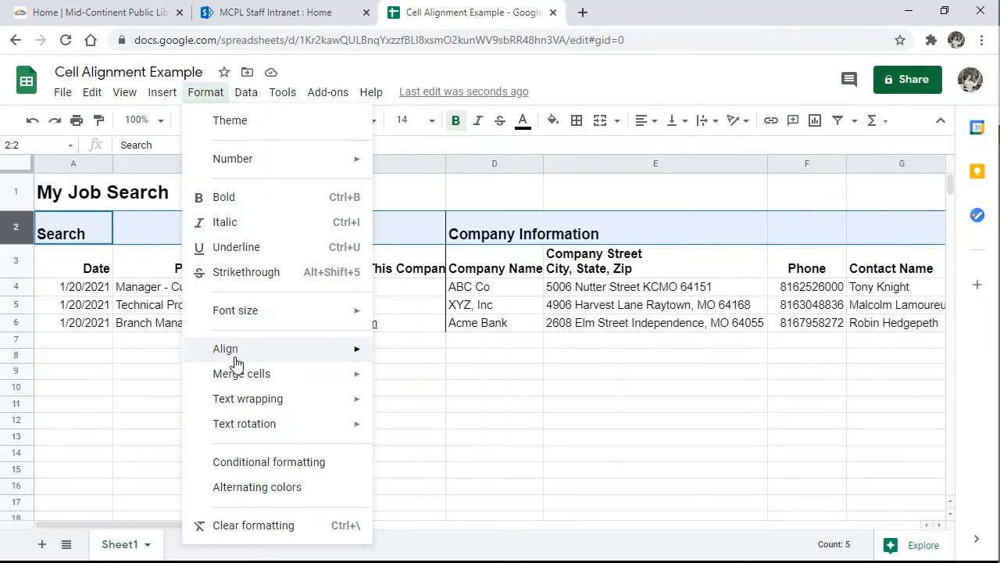
{"action": "mouse_move", "coordinate": [242, 356]}
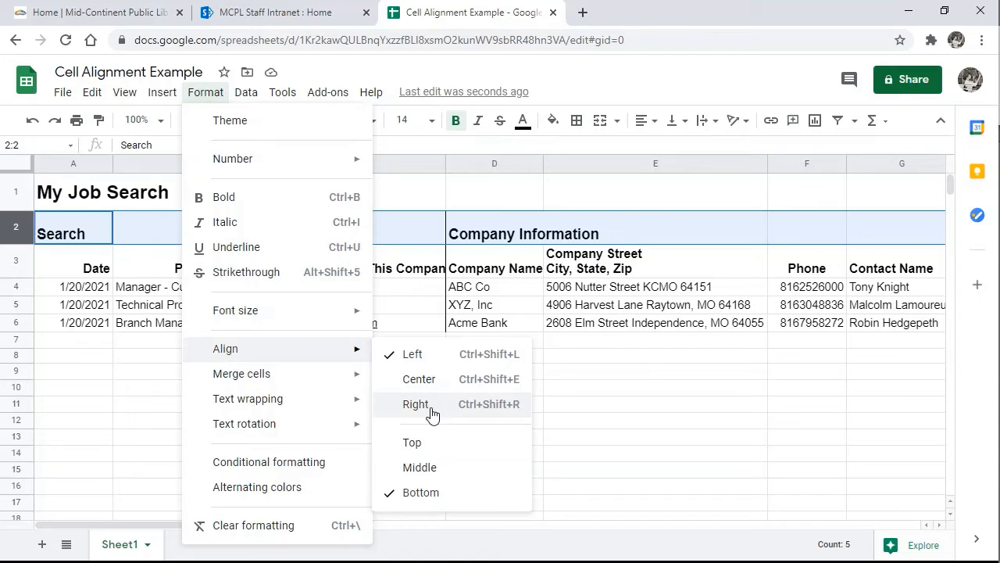
{"action": "left_click", "coordinate": [440, 471]}
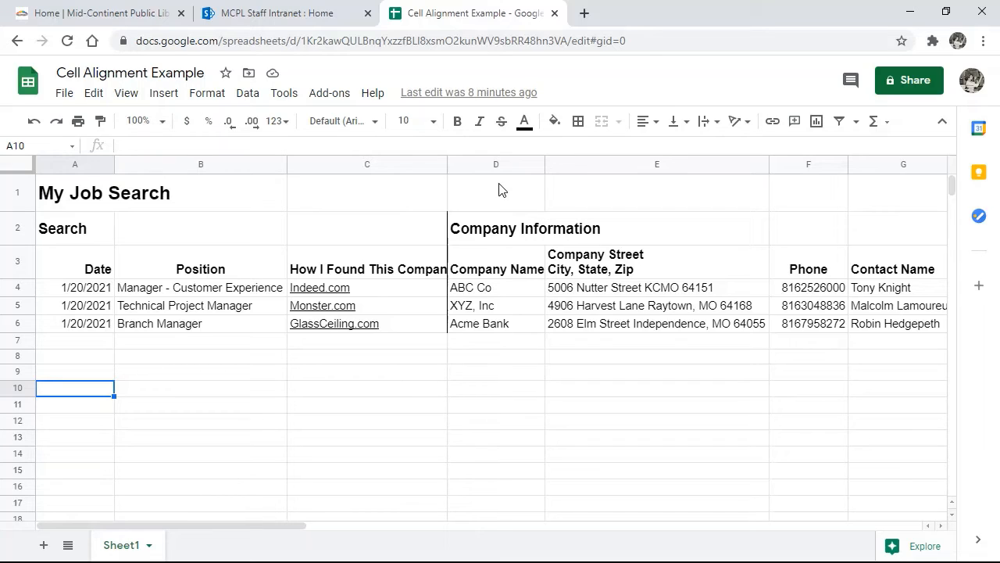
Merge cells A1:G1 horizontally and center the My Job Search title across them.
{"action": "left_click", "coordinate": [88, 194]}
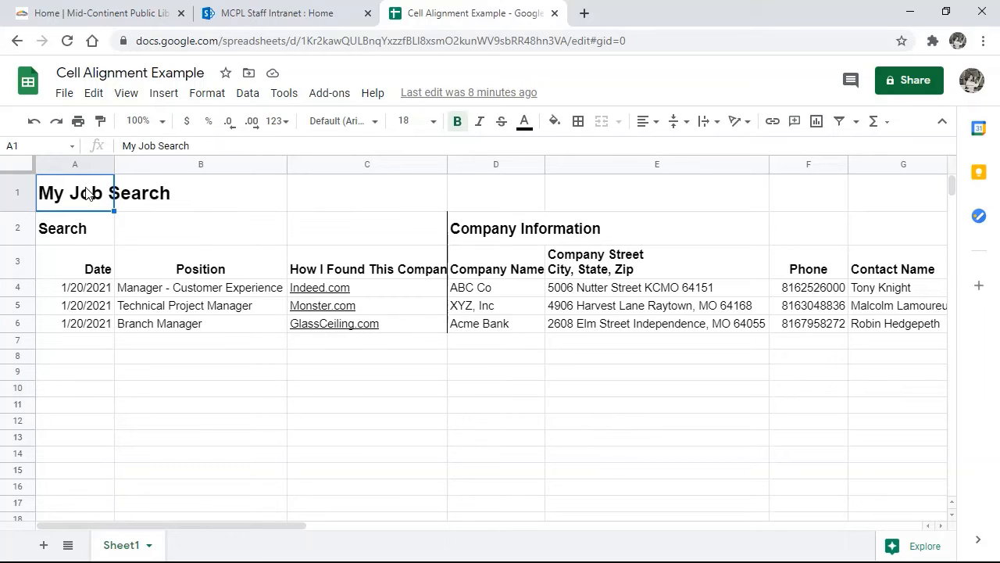
{"action": "key", "text": "shift+Right"}
{"action": "key", "text": "shift+Right"}
{"action": "key", "text": "shift+Right"}
{"action": "key", "text": "shift+Right"}
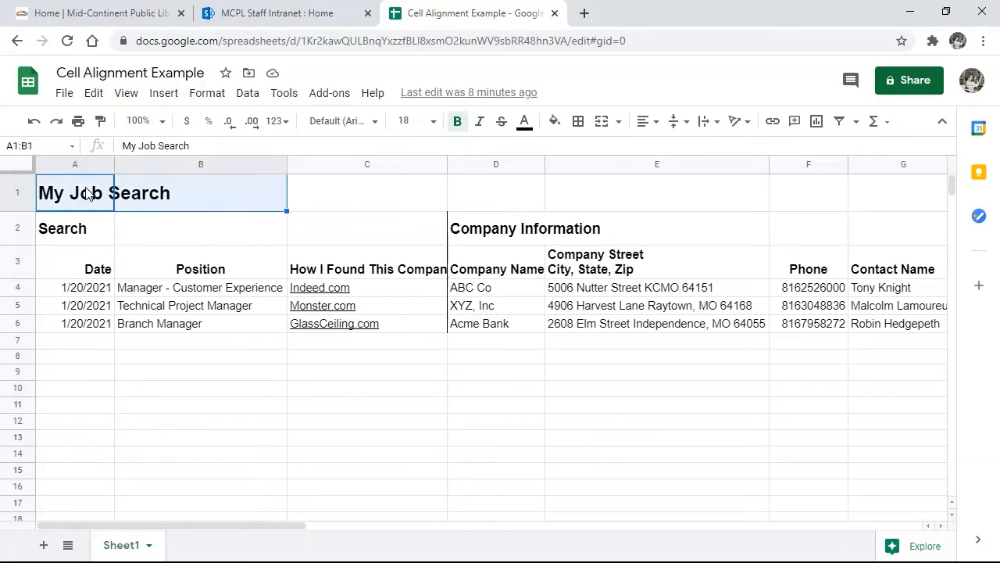
{"action": "key", "text": "shift+Right"}
{"action": "key", "text": "shift+Right"}
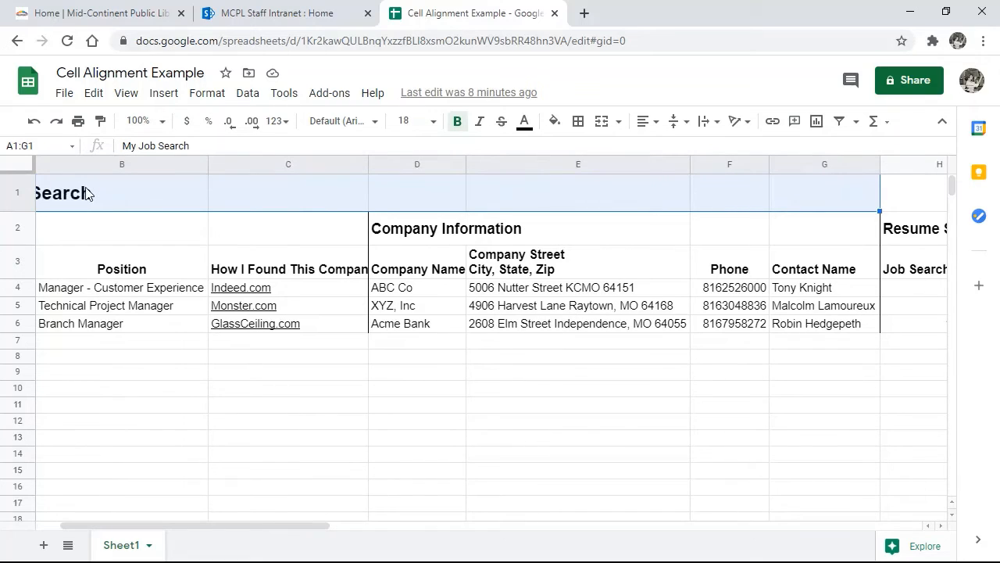
{"action": "left_click", "coordinate": [341, 526]}
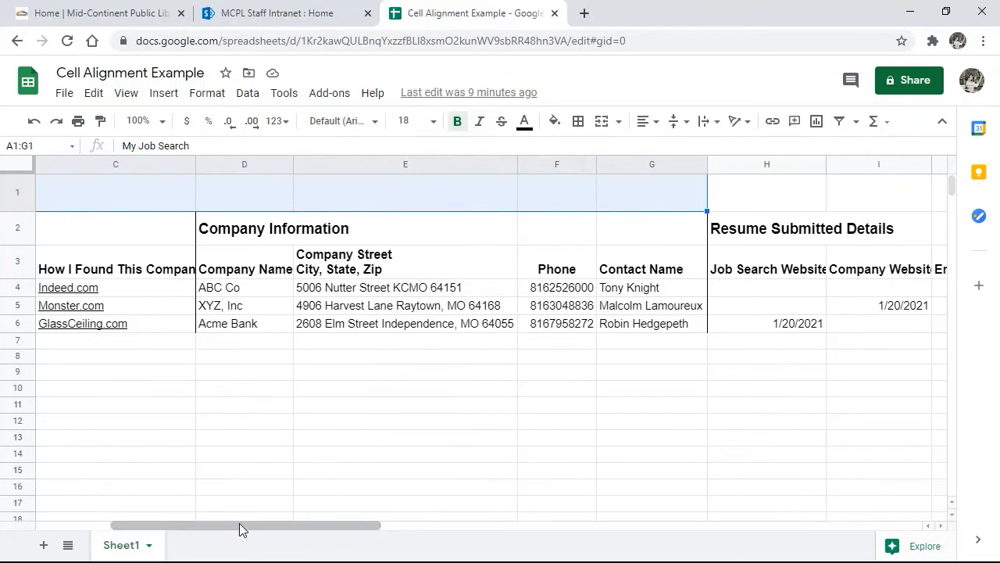
{"action": "left_click_drag", "start_coordinate": [237, 524], "coordinate": [162, 511]}
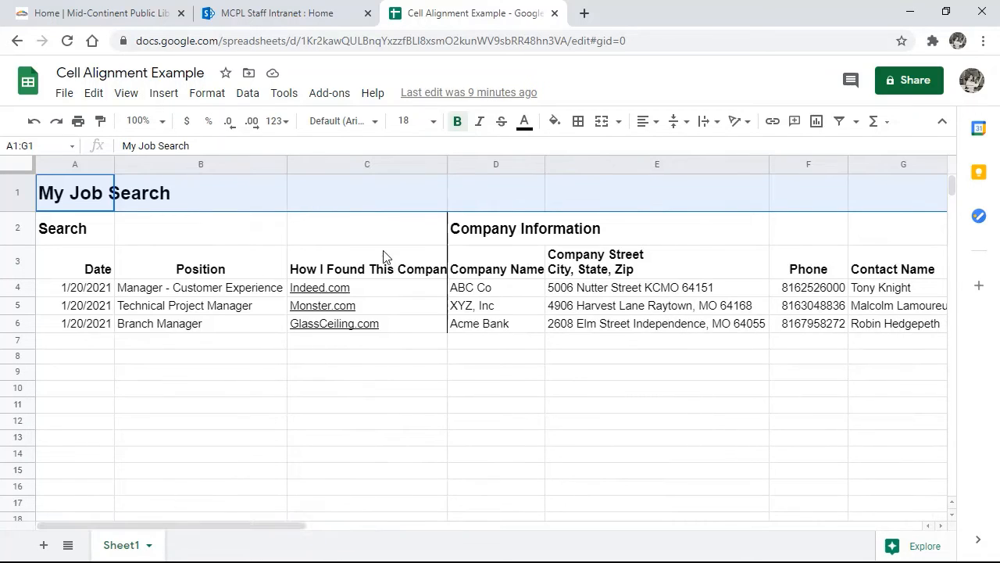
{"action": "left_click", "coordinate": [619, 124]}
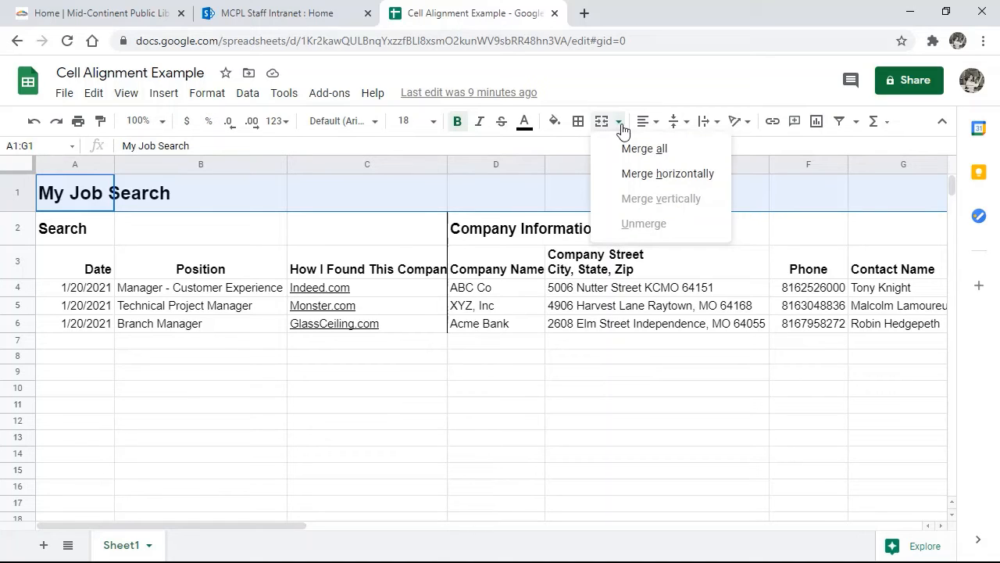
{"action": "left_click", "coordinate": [684, 175]}
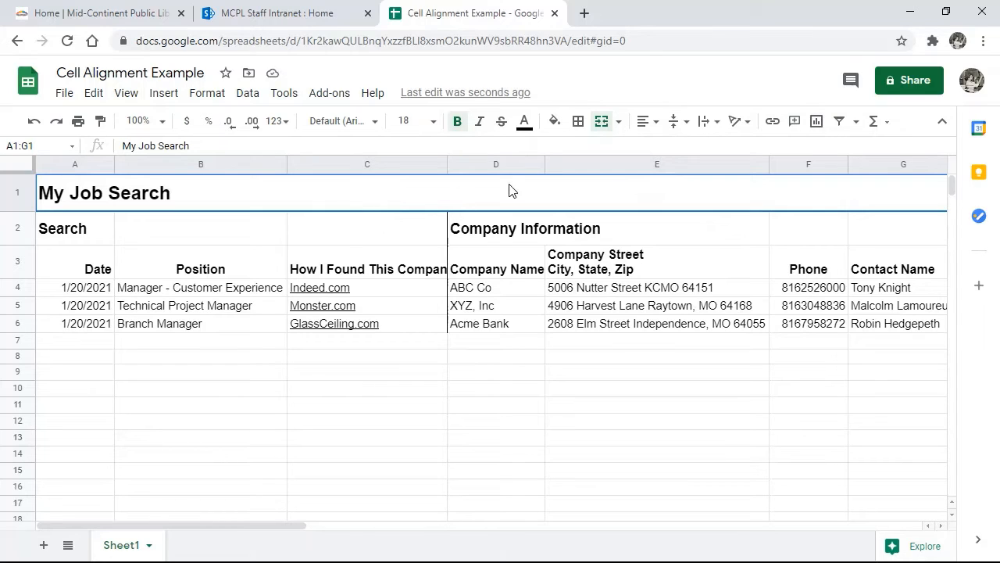
{"action": "left_click", "coordinate": [655, 125]}
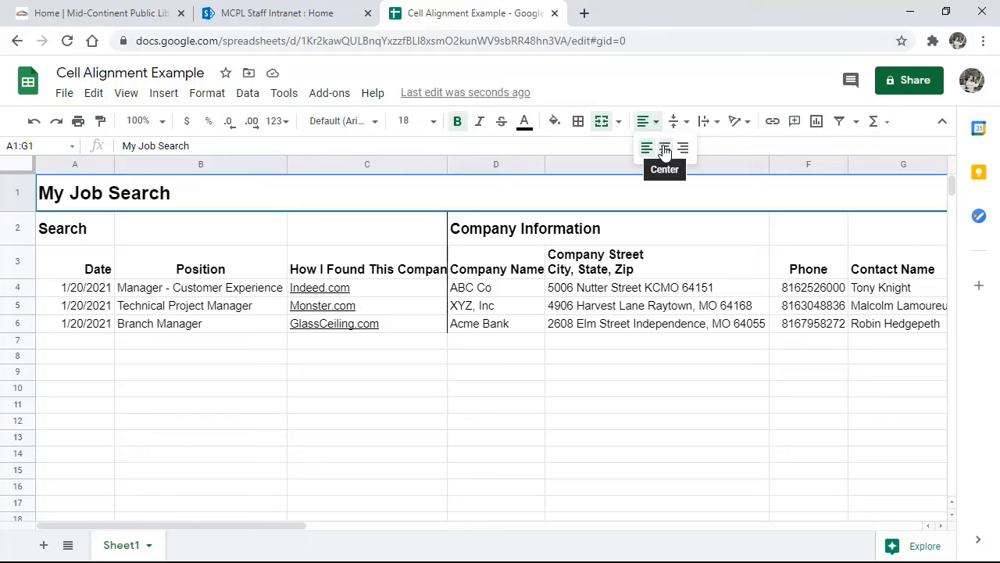
{"action": "left_click", "coordinate": [664, 150]}
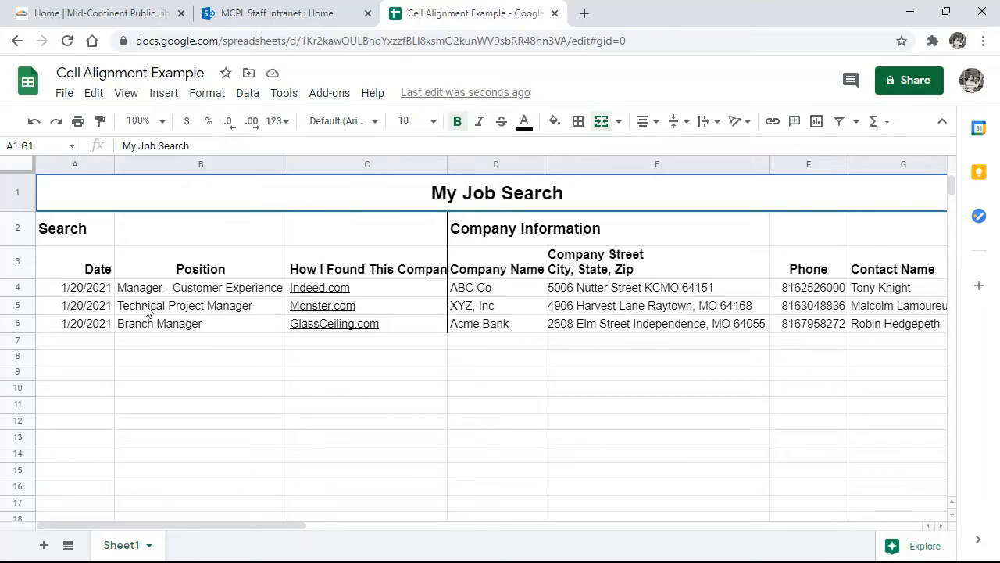
Merge cells A2:C2 horizontally and center the Search heading across them.
{"action": "left_click", "coordinate": [98, 238]}
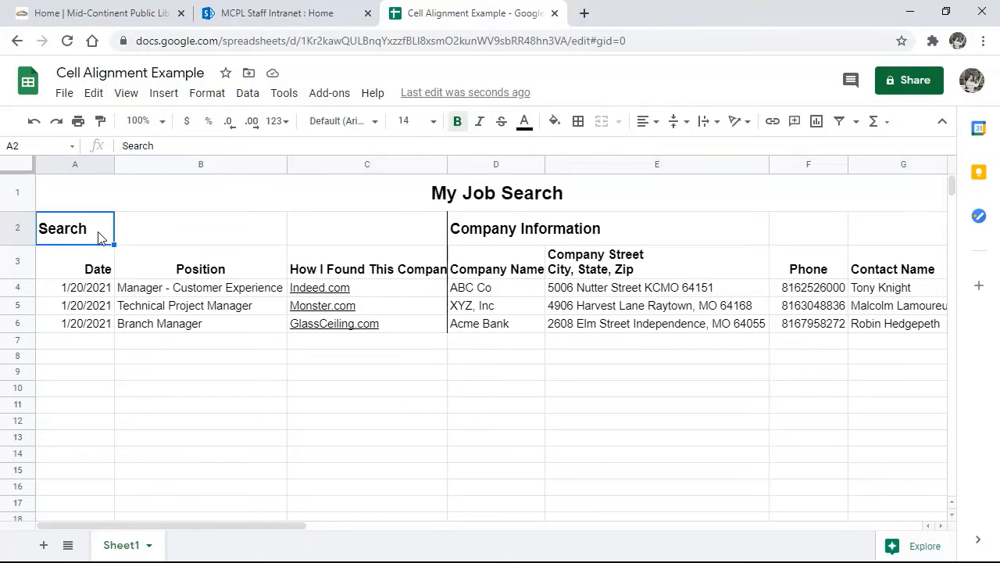
{"action": "key", "text": "shift+Right"}
{"action": "key", "text": "shift+Right"}
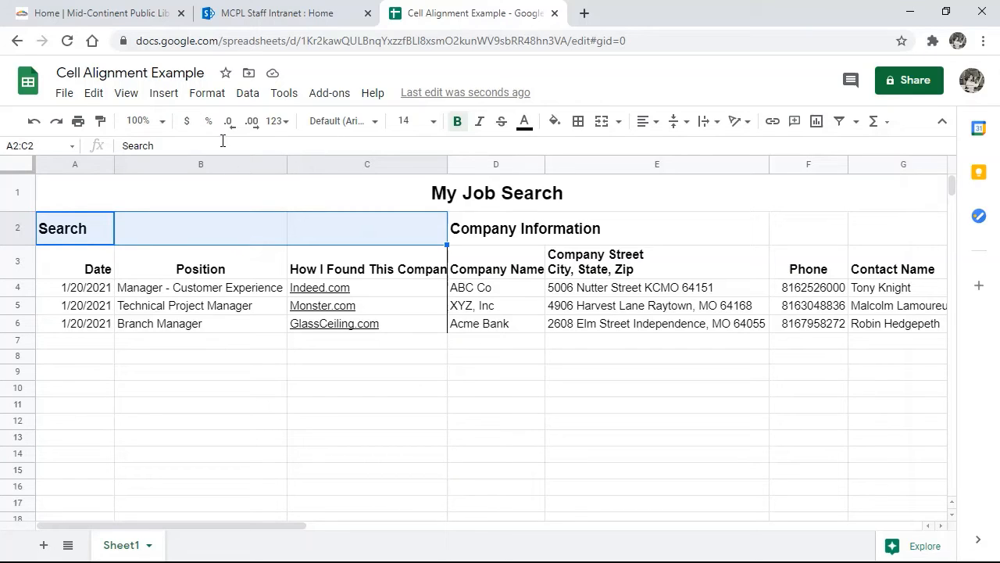
{"action": "left_click", "coordinate": [207, 93]}
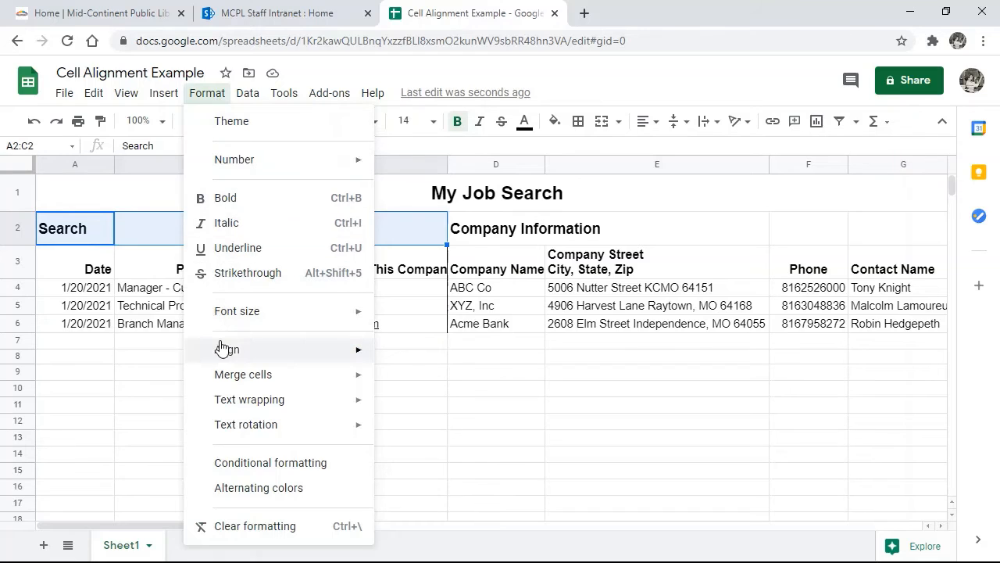
{"action": "mouse_move", "coordinate": [225, 349]}
{"action": "mouse_move", "coordinate": [244, 378]}
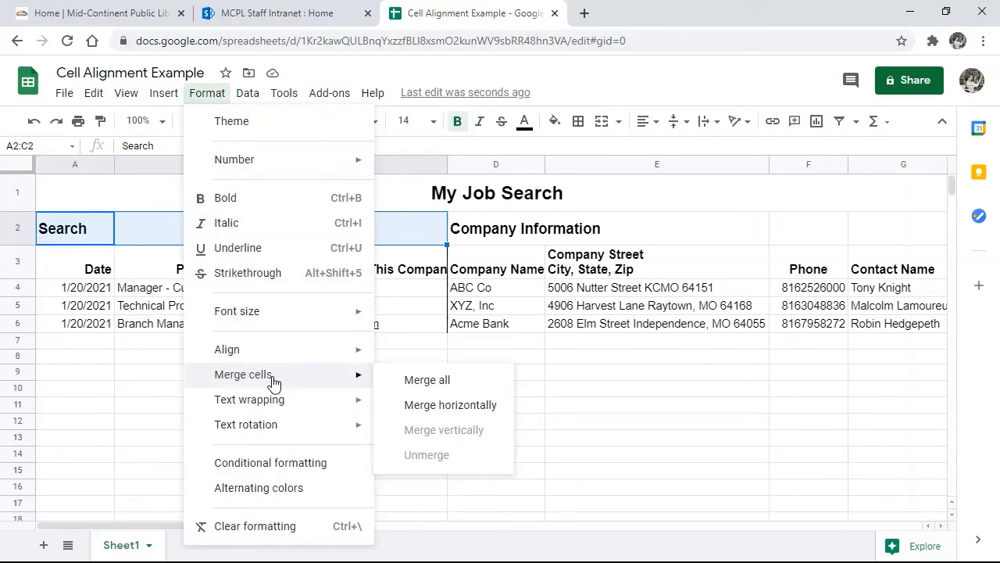
{"action": "left_click", "coordinate": [477, 406]}
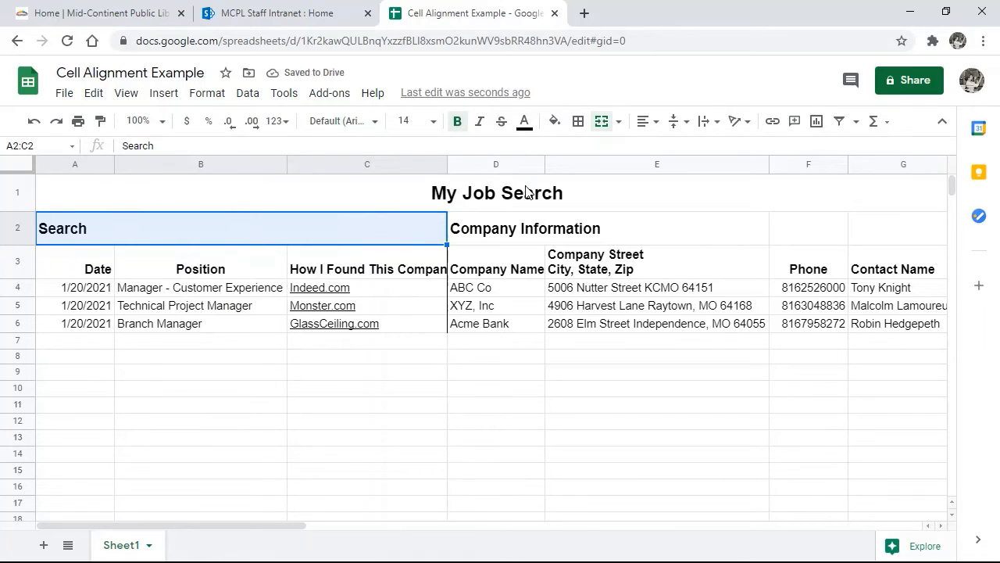
{"action": "left_click", "coordinate": [654, 131]}
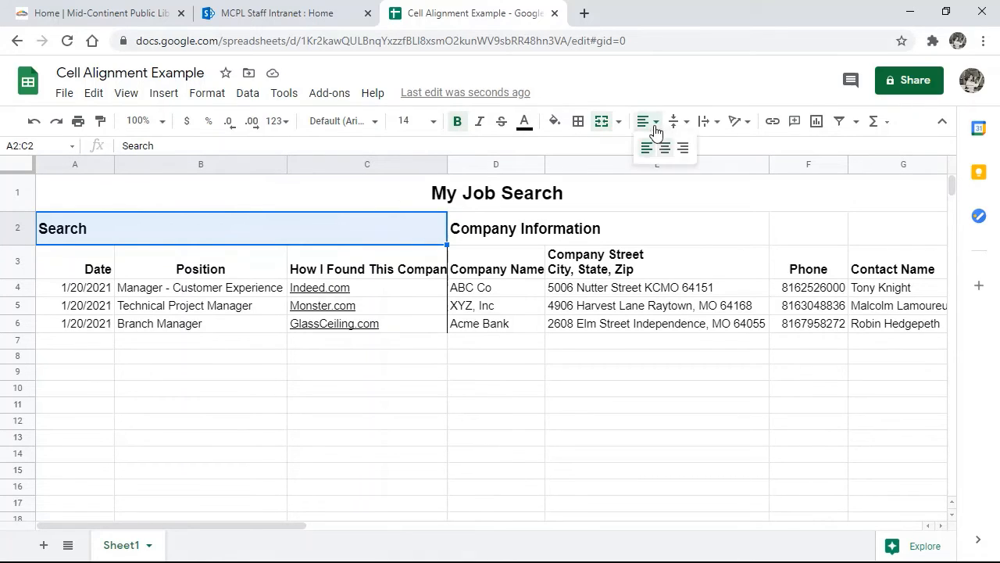
{"action": "left_click", "coordinate": [663, 148]}
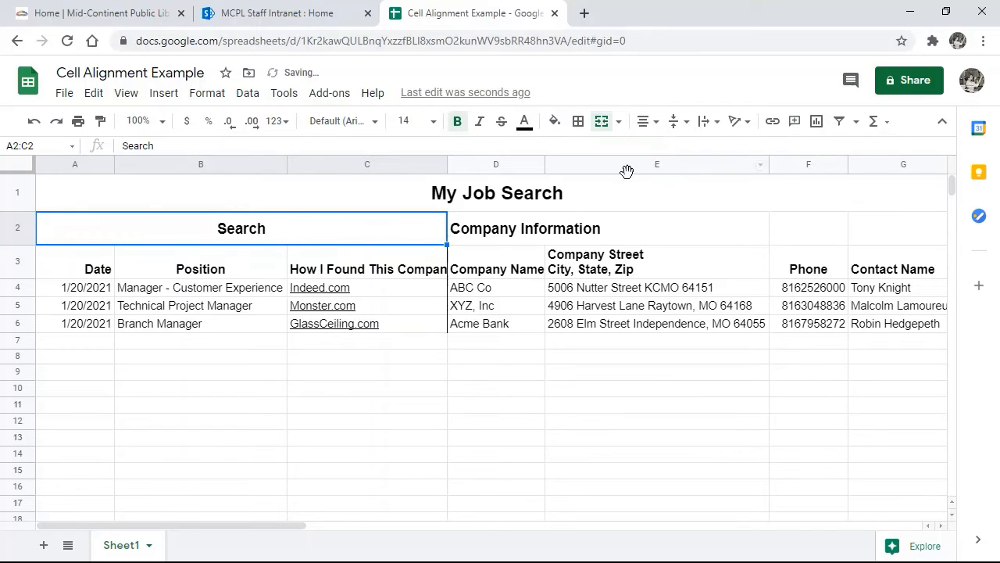
Merge cells D2:G2 horizontally and center the Company Information heading across them.
{"action": "left_click", "coordinate": [485, 236]}
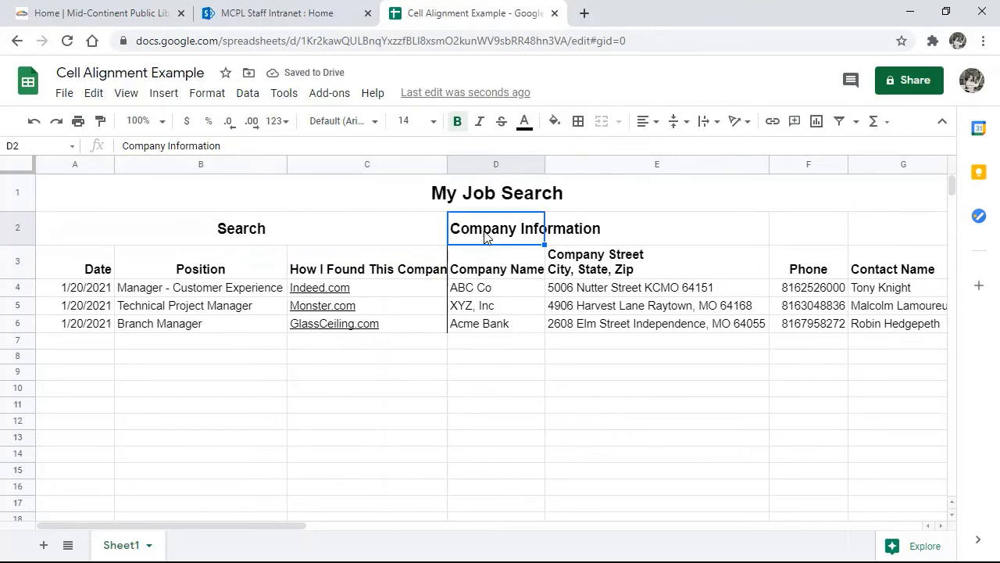
{"action": "key", "text": "shift+Right"}
{"action": "key", "text": "shift+Right"}
{"action": "key", "text": "shift+Right"}
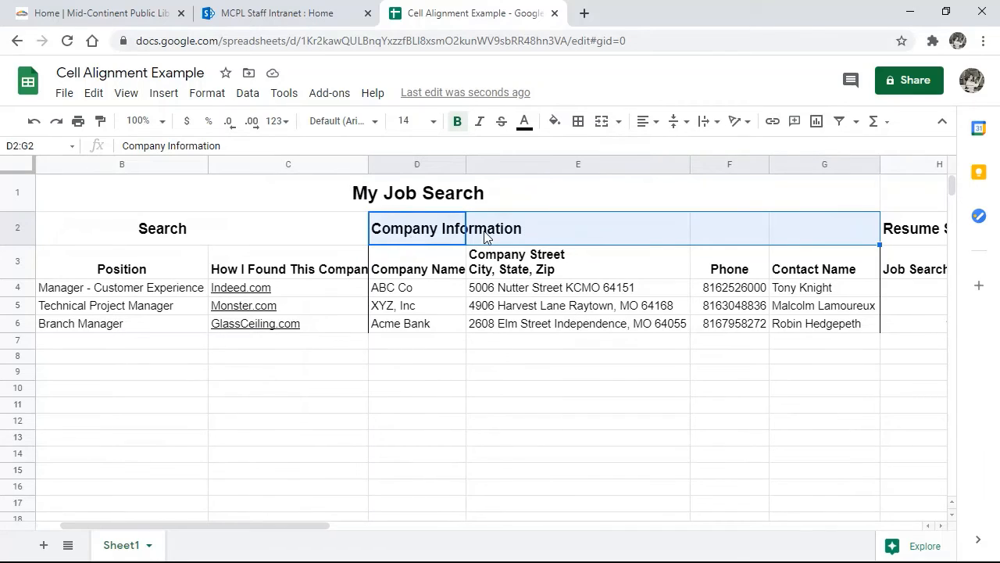
{"action": "left_click", "coordinate": [603, 128]}
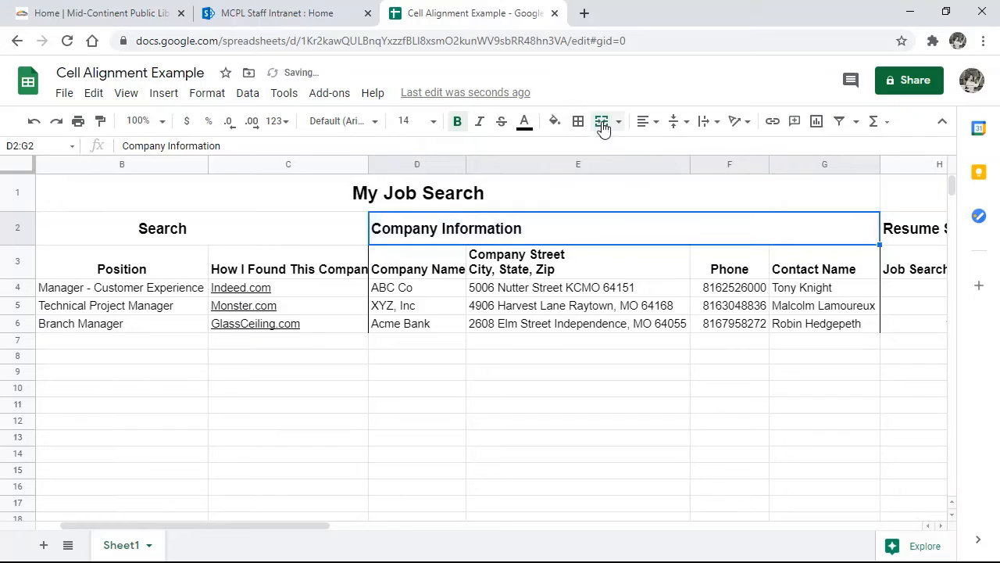
{"action": "left_click", "coordinate": [648, 124]}
{"action": "left_click", "coordinate": [662, 148]}
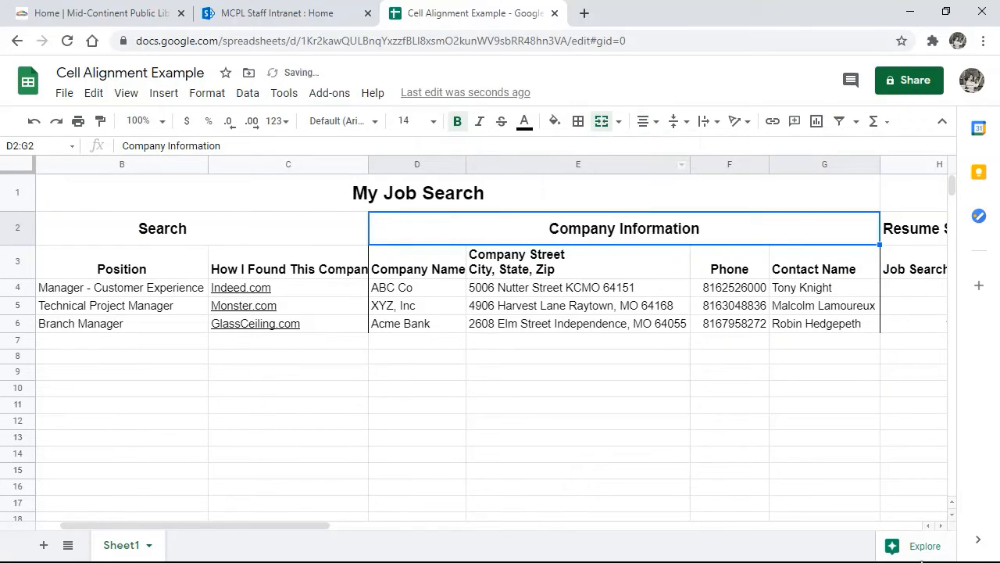
Merge cells H2:L2 horizontally and center the Resume Submitted Details heading across them.
{"action": "left_click", "coordinate": [941, 526]}
{"action": "left_click", "coordinate": [941, 526]}
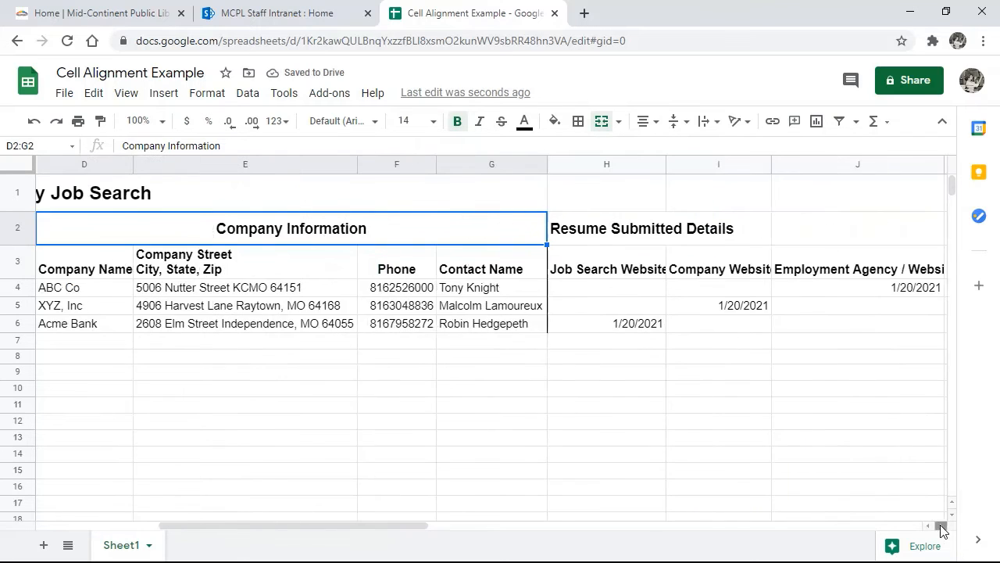
{"action": "left_click", "coordinate": [941, 526]}
{"action": "left_click", "coordinate": [941, 526]}
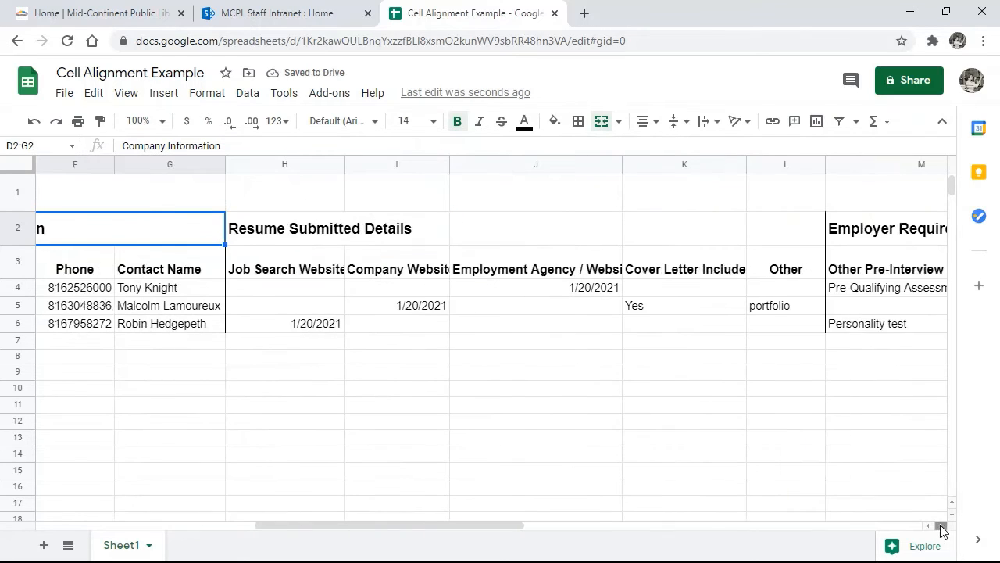
{"action": "left_click", "coordinate": [275, 234]}
{"action": "key", "text": "shift+Right"}
{"action": "key", "text": "shift+Right"}
{"action": "key", "text": "shift+Right"}
{"action": "key", "text": "shift+Right"}
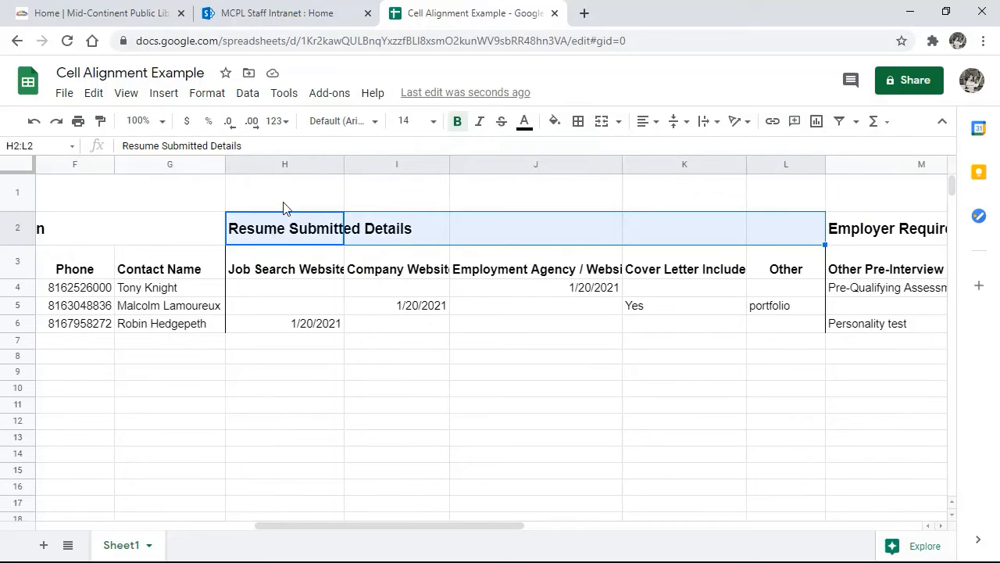
{"action": "left_click", "coordinate": [602, 125]}
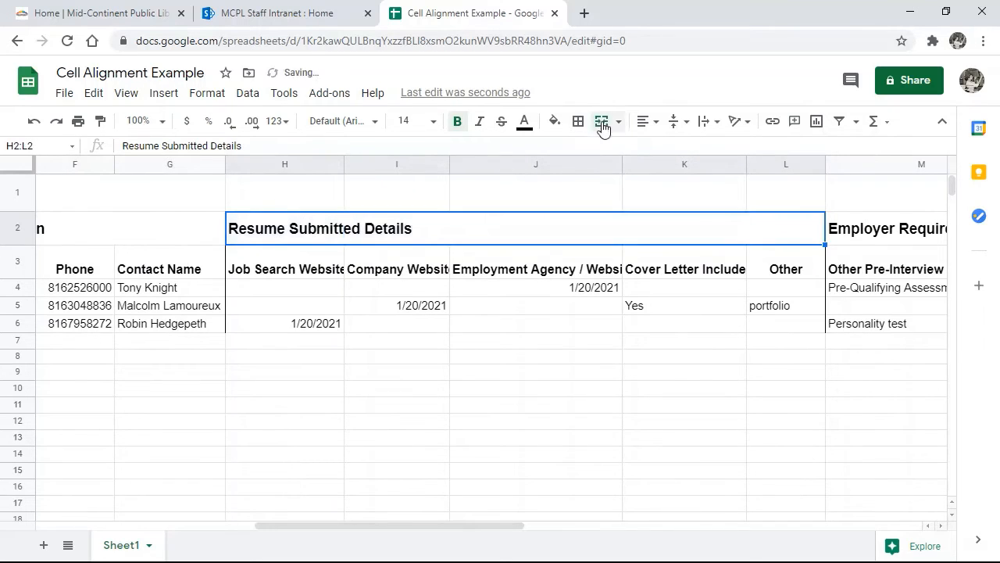
{"action": "left_click", "coordinate": [655, 125]}
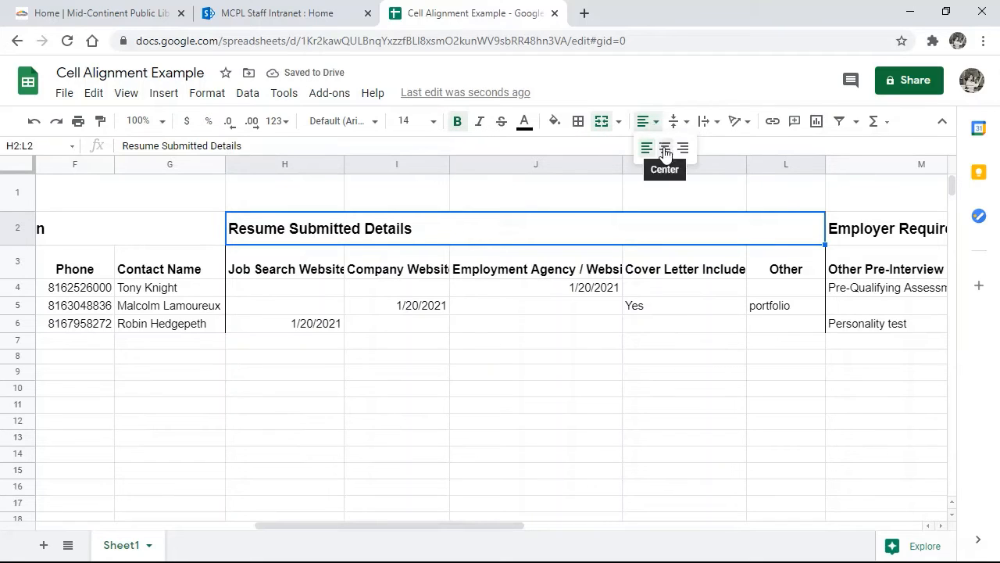
{"action": "left_click", "coordinate": [665, 148]}
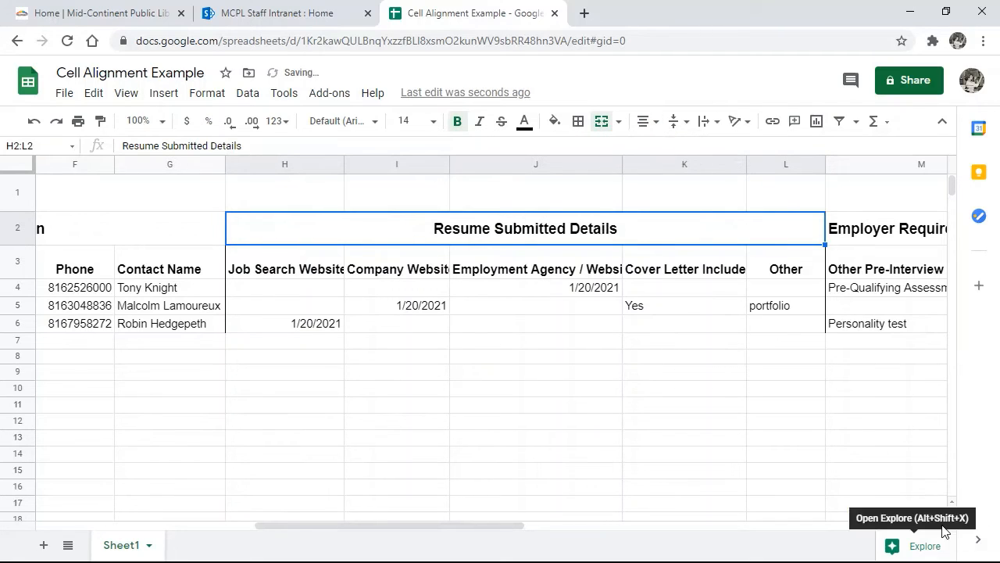
Merge cells M2:N2 horizontally and center the Employer Requirements heading across them.
{"action": "left_click", "coordinate": [942, 526]}
{"action": "left_click", "coordinate": [942, 528]}
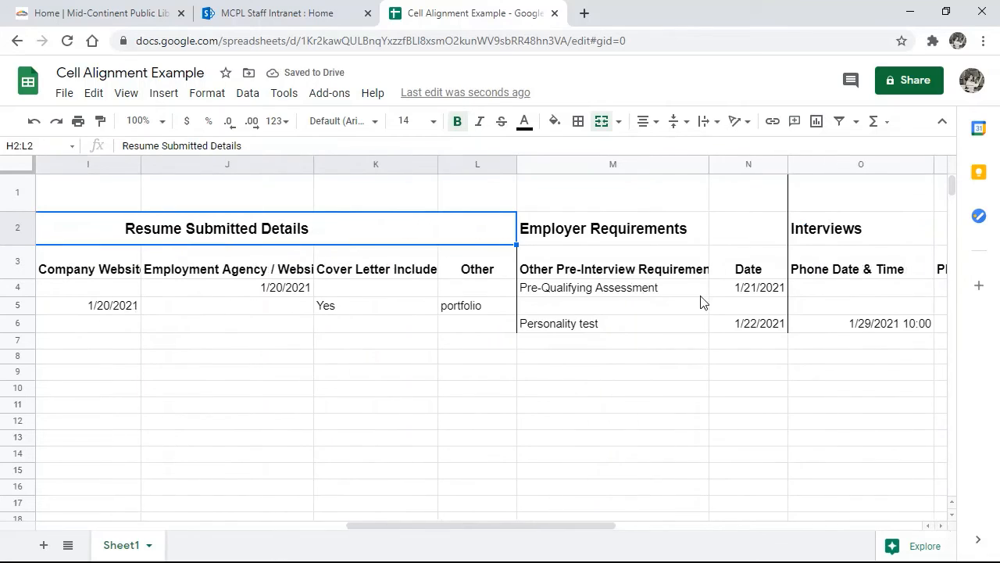
{"action": "left_click", "coordinate": [543, 236]}
{"action": "key", "text": "shift+Right"}
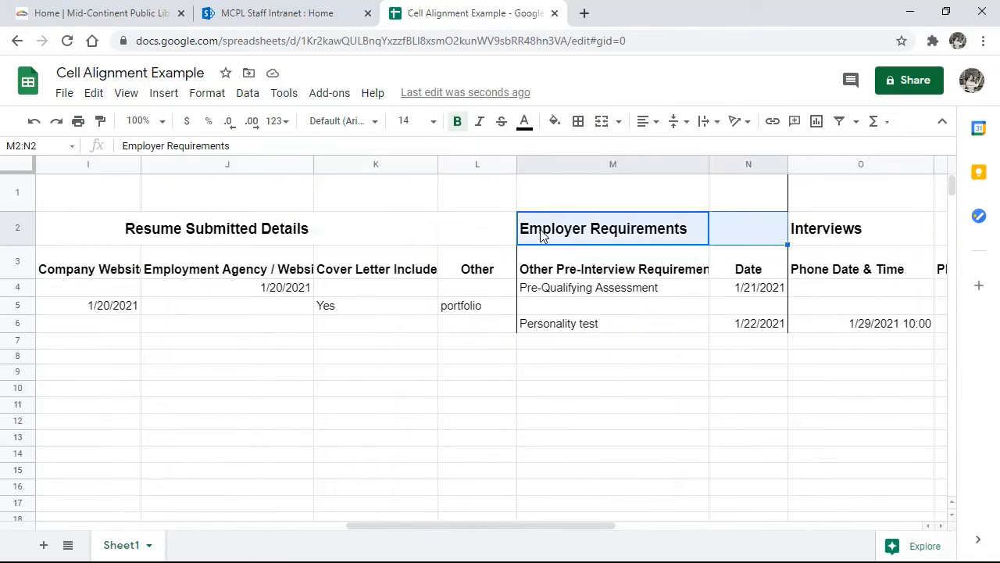
{"action": "left_click", "coordinate": [602, 123]}
{"action": "left_click", "coordinate": [646, 121]}
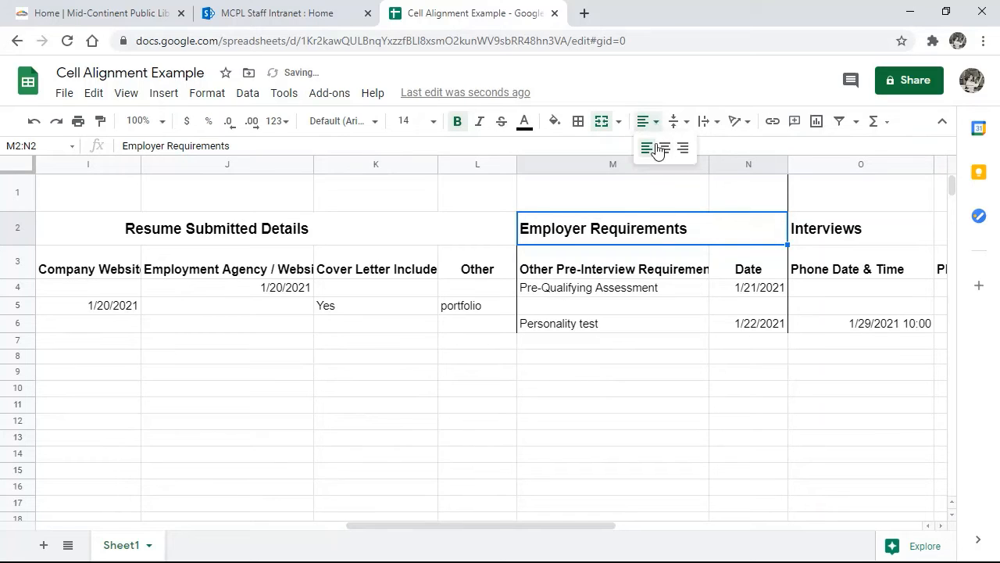
{"action": "left_click", "coordinate": [662, 149]}
Merge cells O2:S2 horizontally and center the Interviews heading across them.
{"action": "left_click", "coordinate": [820, 241]}
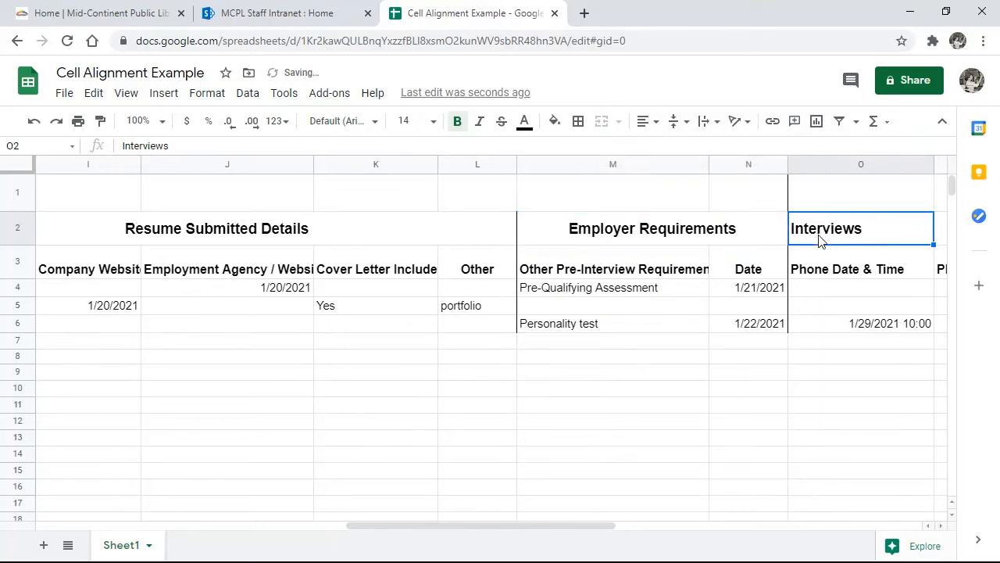
{"action": "key", "text": "shift+Right"}
{"action": "key", "text": "shift+Right"}
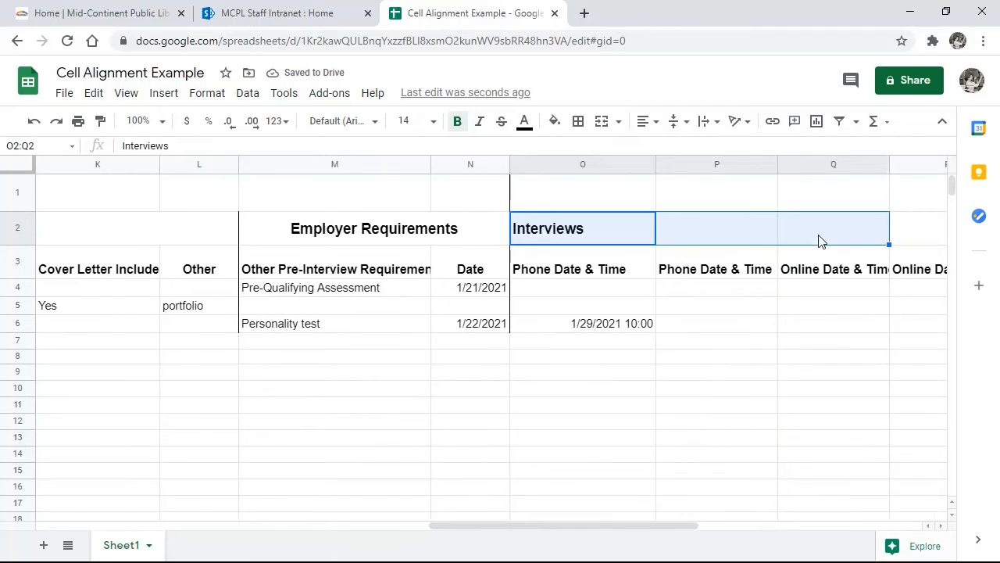
{"action": "key", "text": "shift+Right"}
{"action": "key", "text": "shift+Right"}
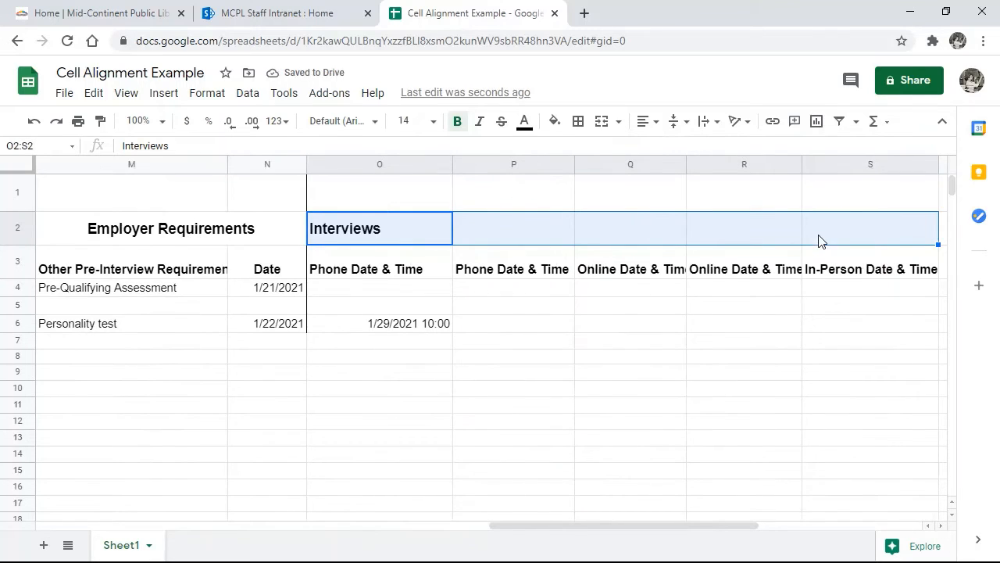
{"action": "left_click", "coordinate": [216, 94]}
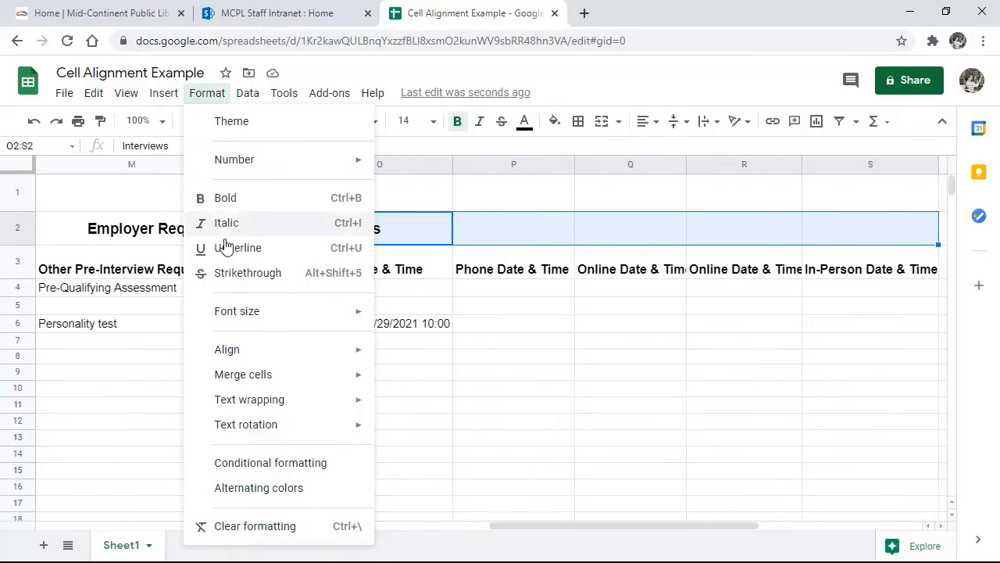
{"action": "mouse_move", "coordinate": [258, 376]}
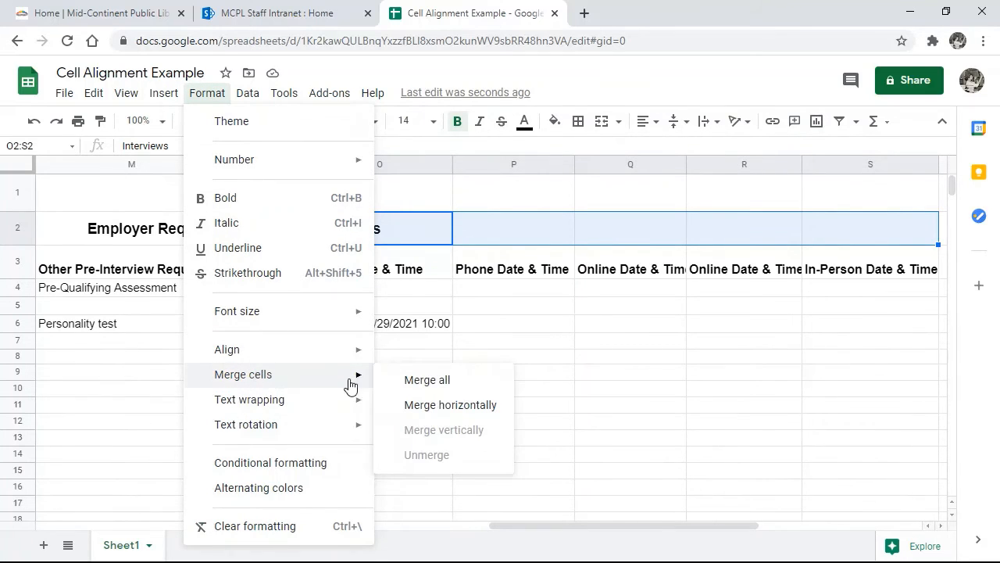
{"action": "left_click", "coordinate": [447, 406]}
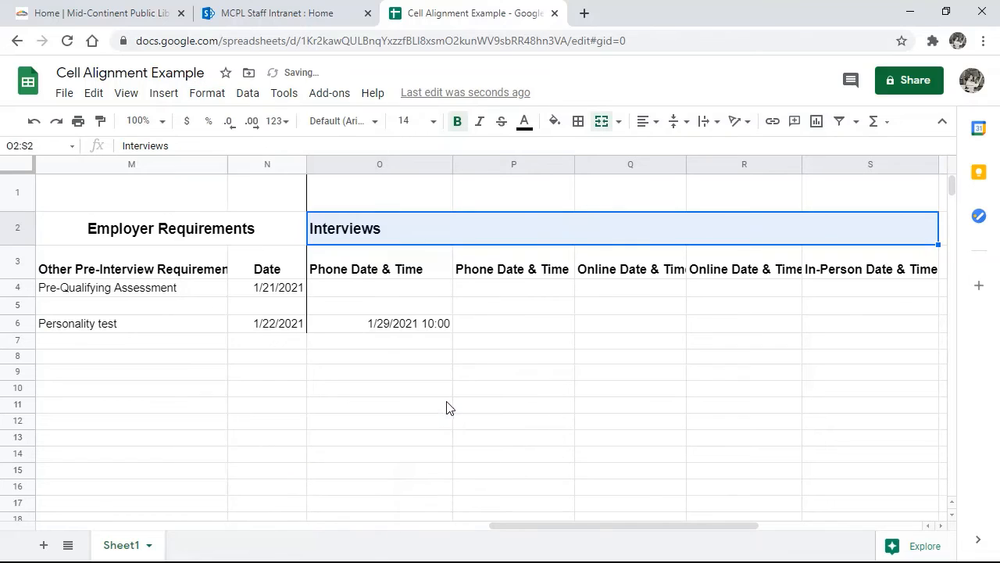
{"action": "left_click", "coordinate": [207, 99]}
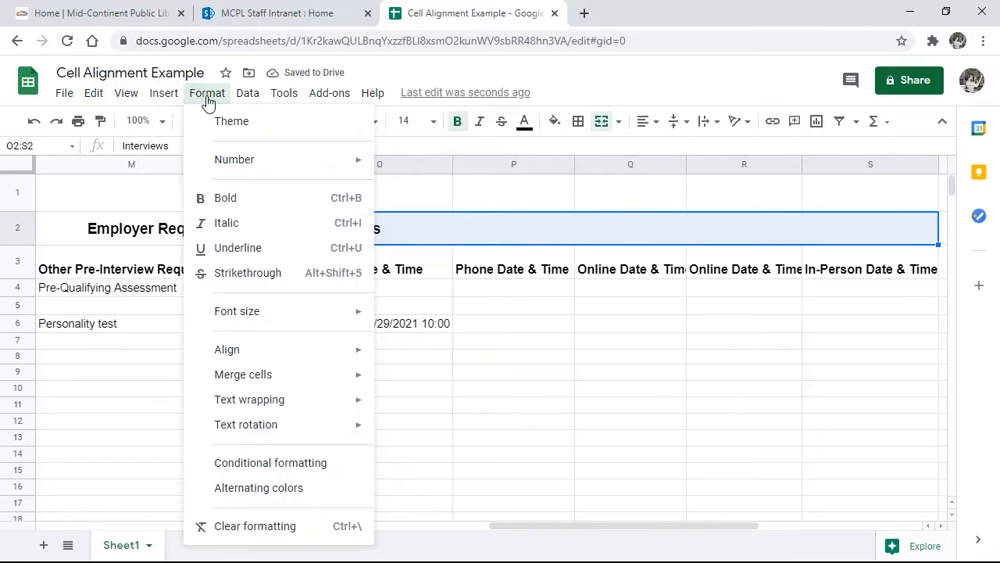
{"action": "mouse_move", "coordinate": [235, 351]}
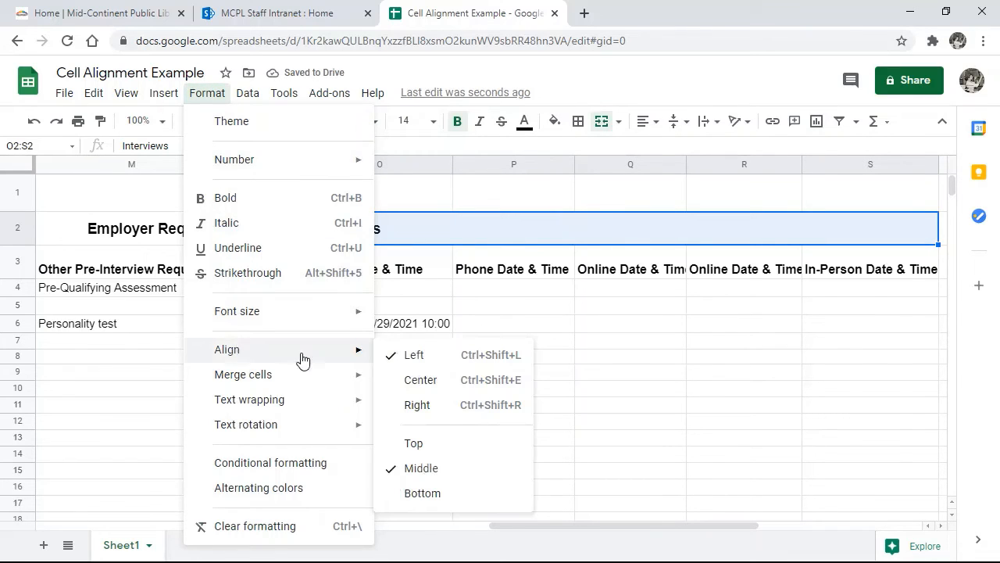
{"action": "left_click", "coordinate": [419, 380]}
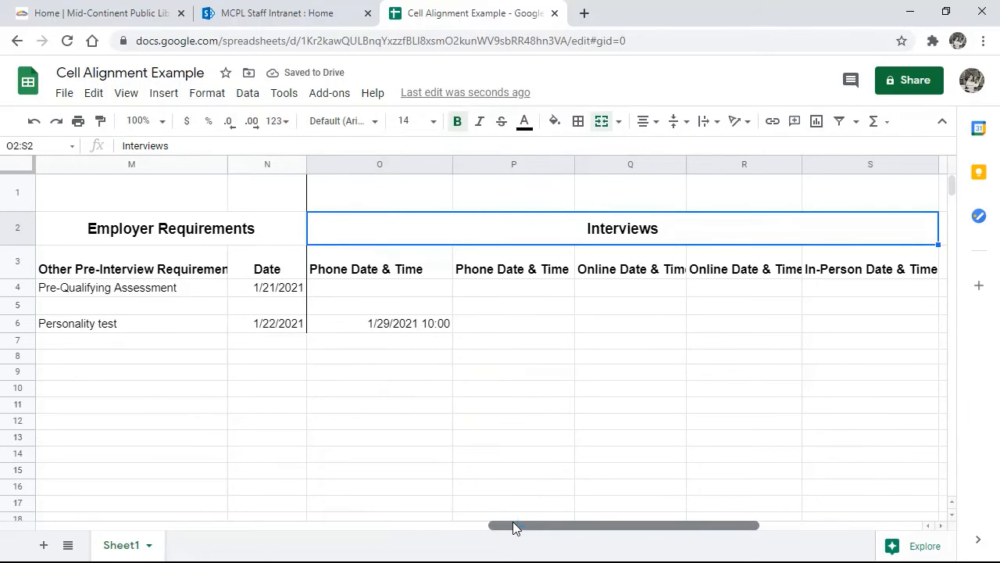
{"action": "left_click_drag", "start_coordinate": [513, 525], "coordinate": [96, 476]}
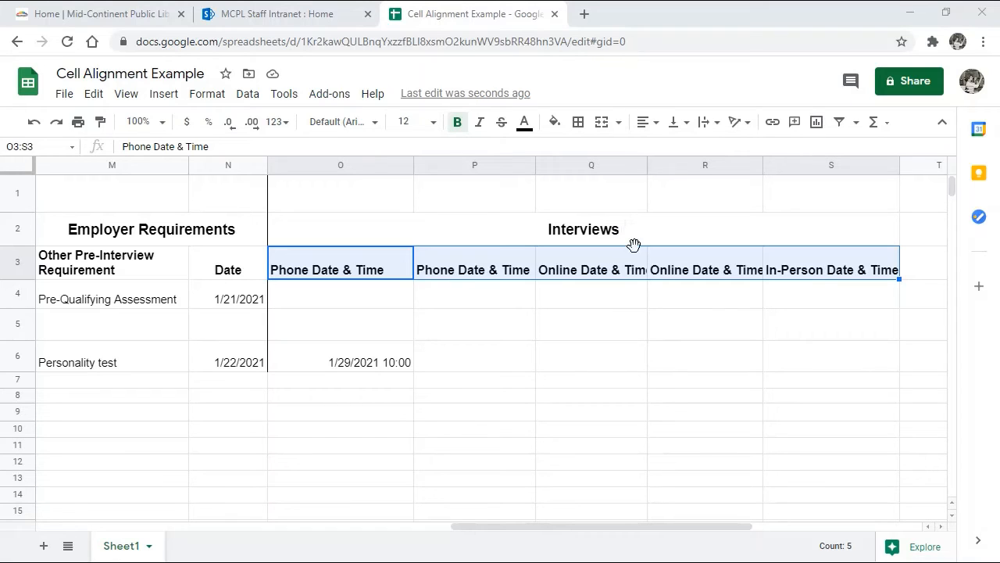
Tilt the Interviews column headings in O3:S3 up at 45° and make column O slightly narrower.
{"action": "left_click", "coordinate": [749, 125]}
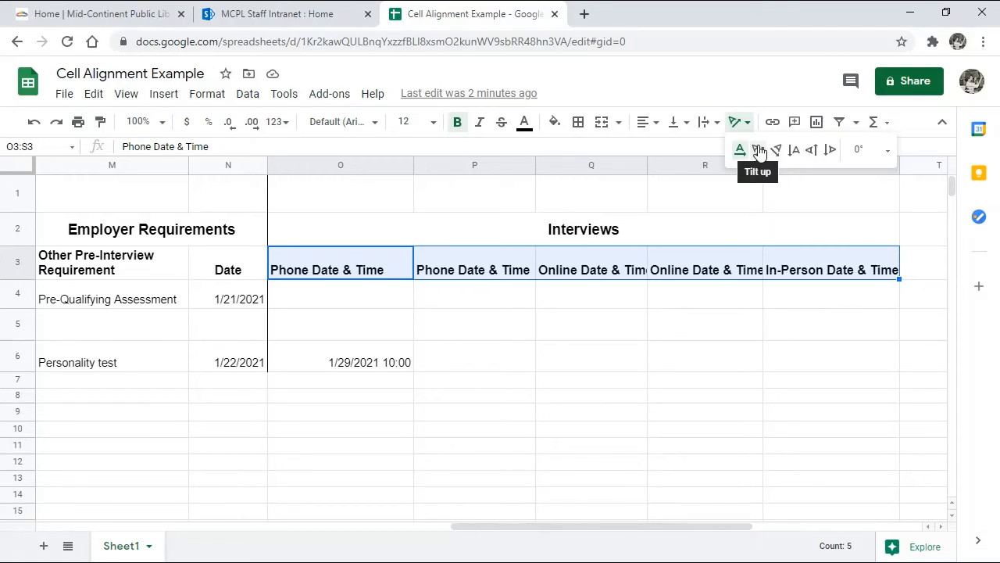
{"action": "left_click", "coordinate": [759, 151]}
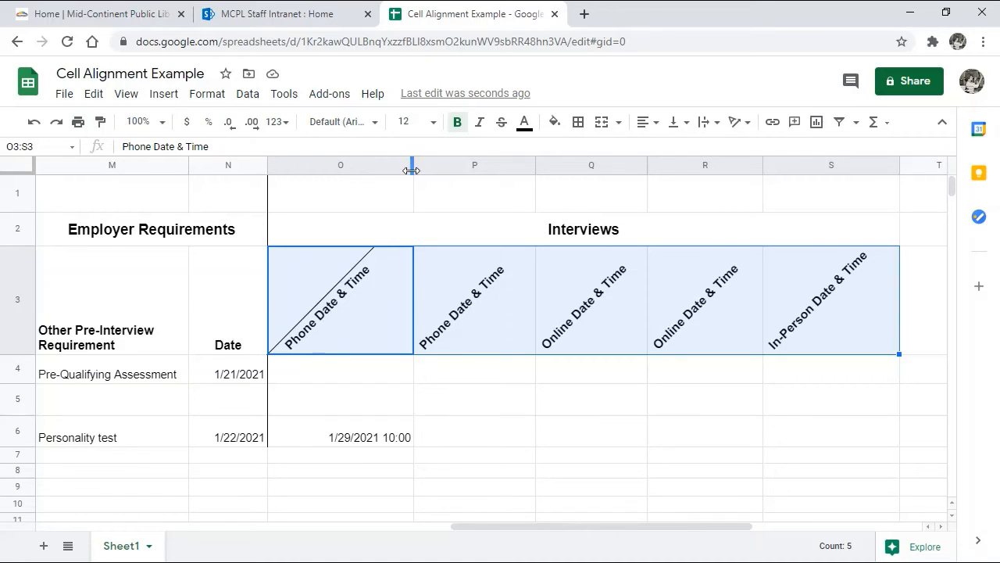
{"action": "left_click_drag", "start_coordinate": [412, 170], "coordinate": [394, 171]}
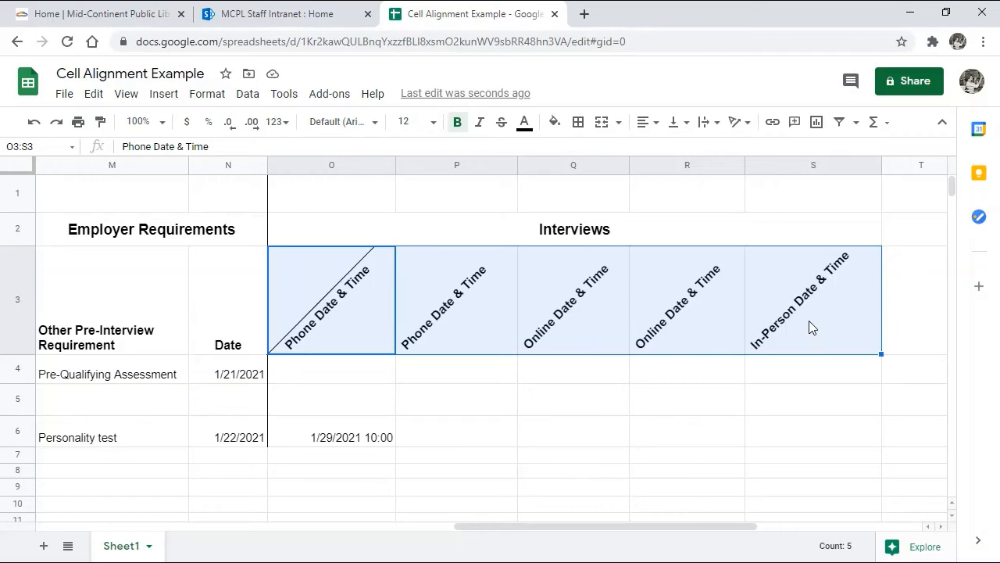
Try the tilt-down and vertically stacked text rotations on the headings in O3:S3.
{"action": "left_click", "coordinate": [746, 128]}
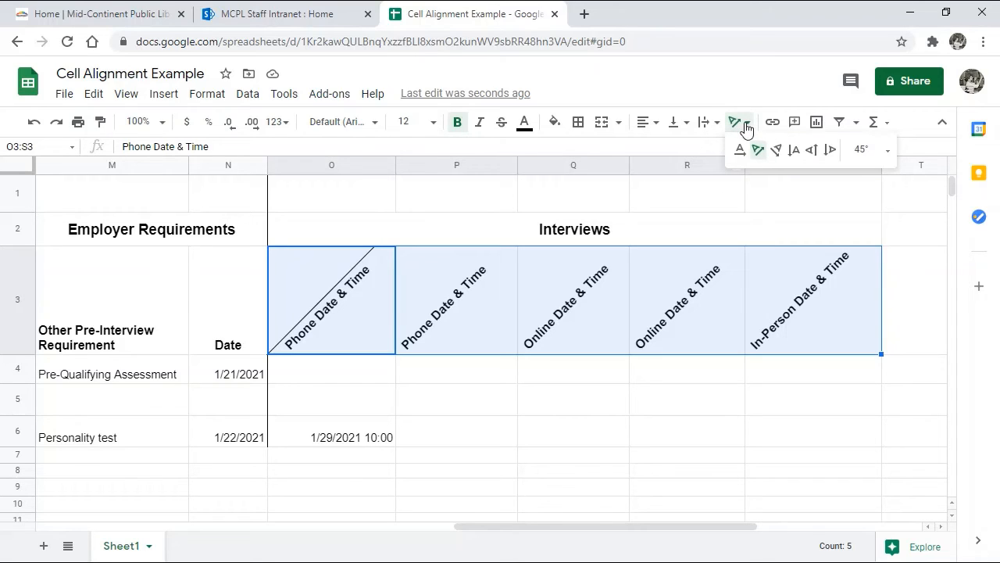
{"action": "left_click", "coordinate": [776, 151]}
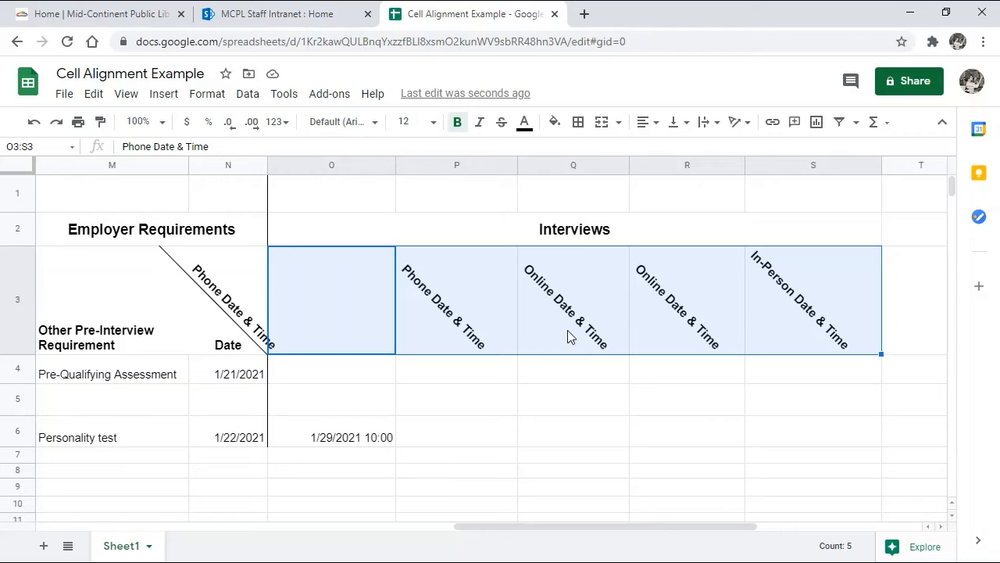
{"action": "left_click", "coordinate": [738, 123]}
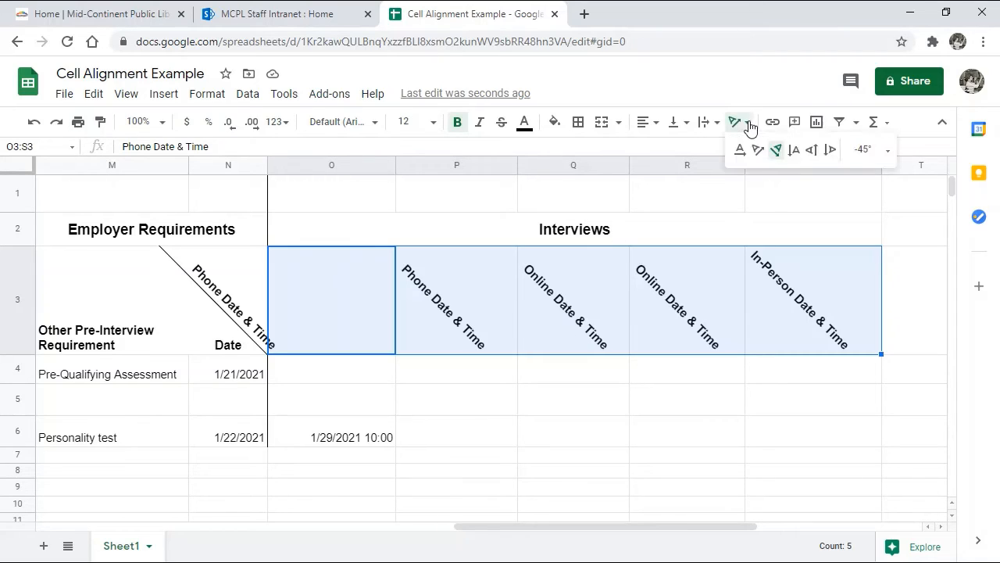
{"action": "left_click", "coordinate": [795, 153]}
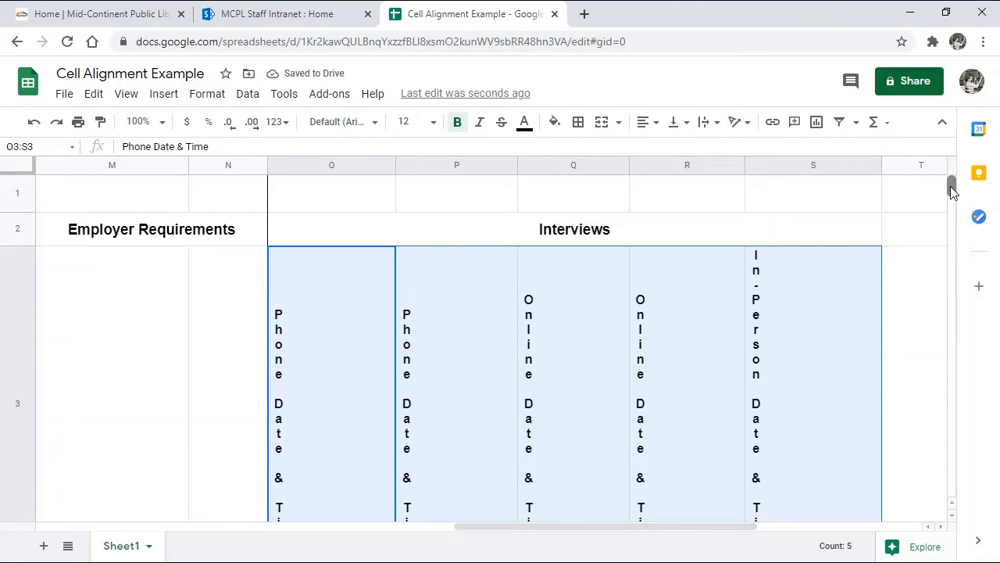
{"action": "left_click_drag", "start_coordinate": [951, 186], "coordinate": [949, 189]}
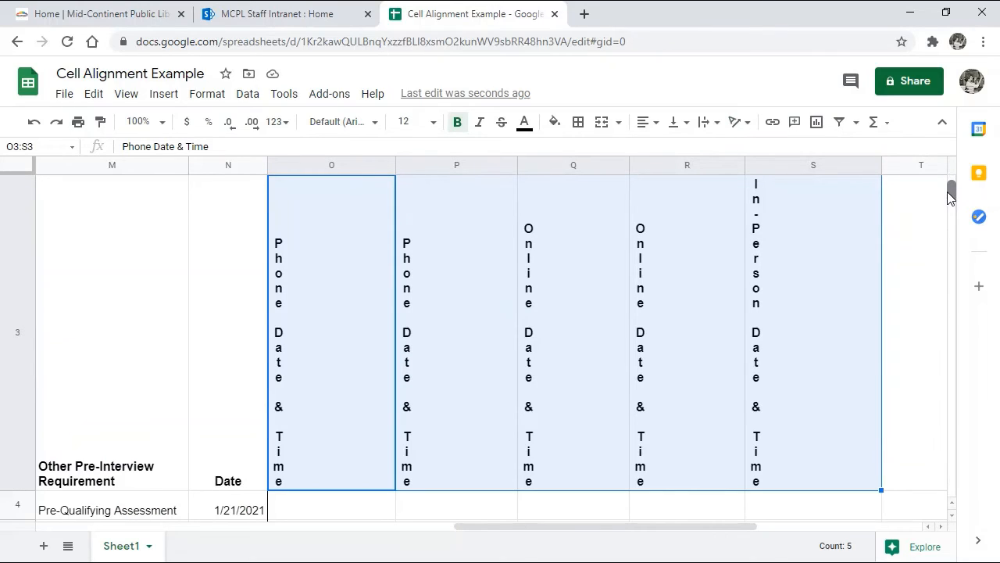
{"action": "left_click_drag", "start_coordinate": [948, 191], "coordinate": [944, 191]}
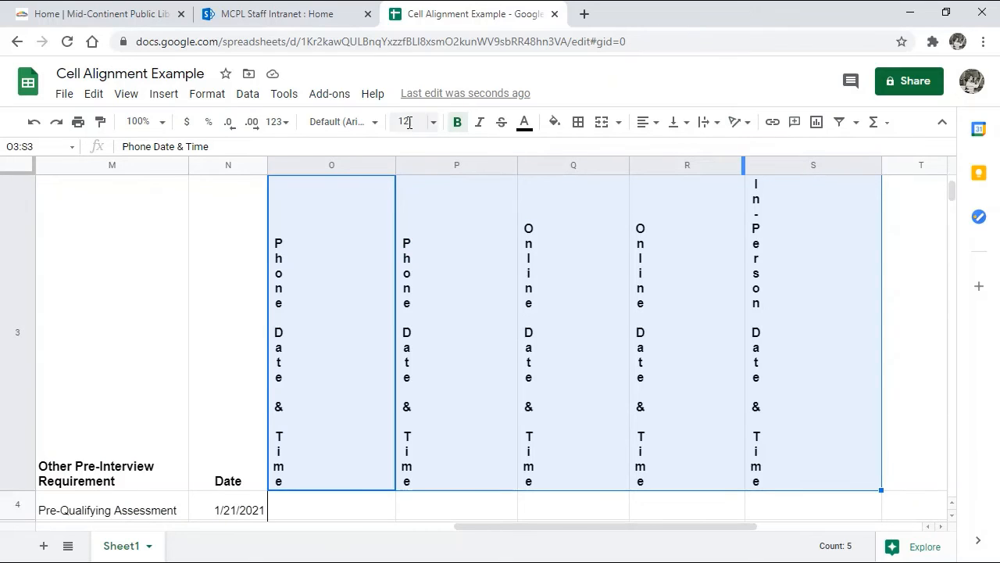
Narrow column O a touch more and rotate the headings in O3:S3 up so they read vertically.
{"action": "left_click_drag", "start_coordinate": [396, 160], "coordinate": [393, 160]}
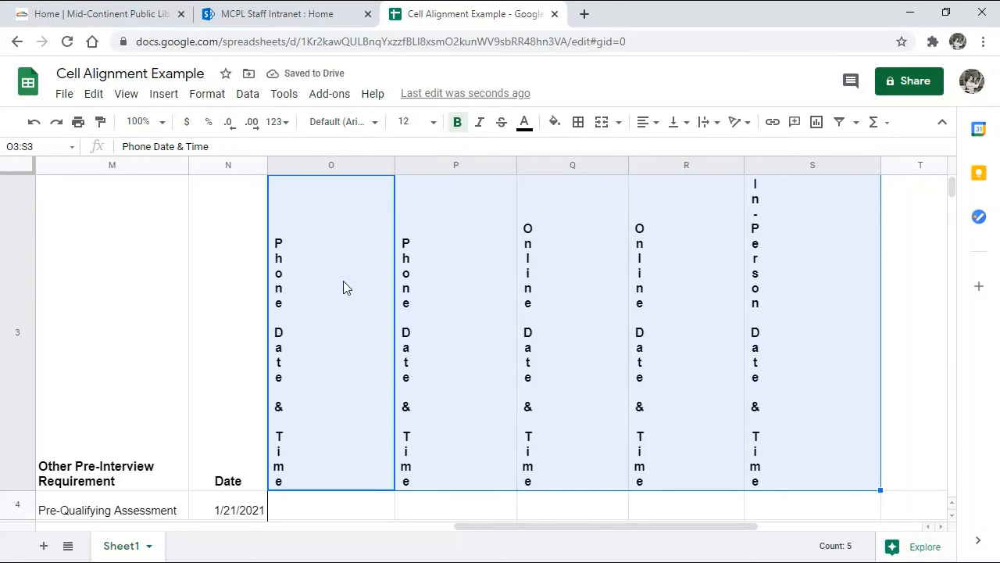
{"action": "left_click", "coordinate": [744, 127]}
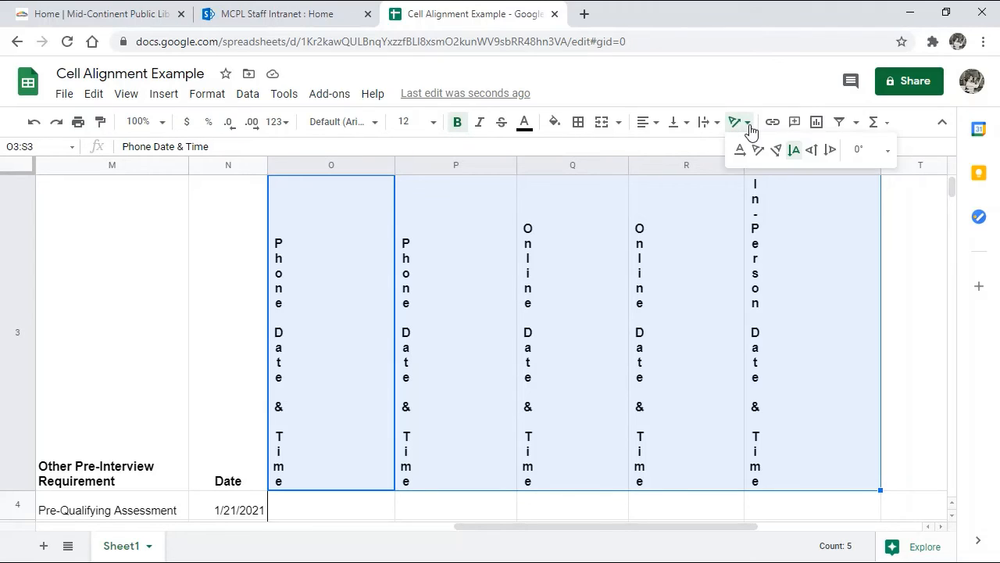
{"action": "left_click", "coordinate": [813, 150]}
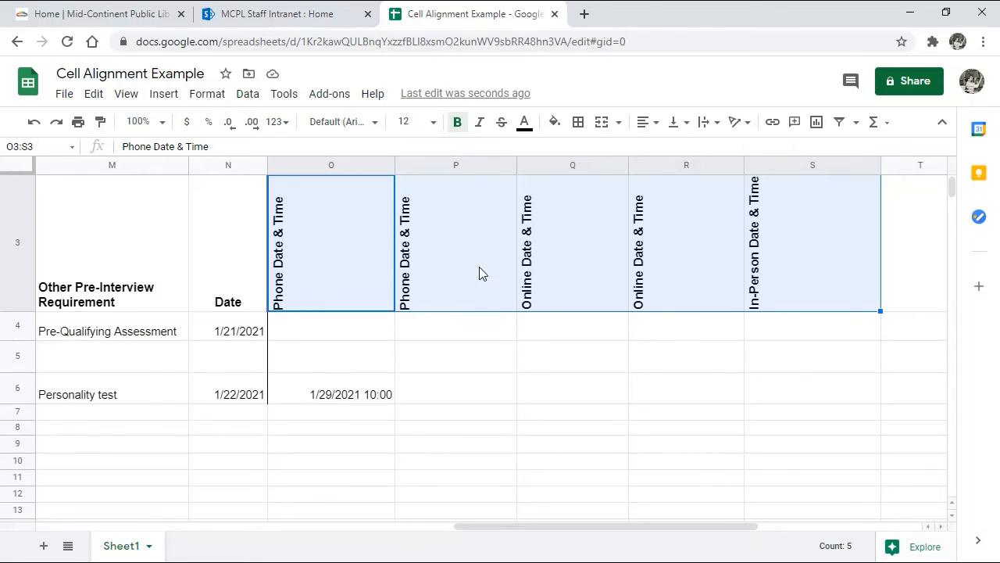
Try rotating the headings in O3:S3 down, view the preset rotation angles, and reset the text rotation to none.
{"action": "left_click", "coordinate": [748, 123]}
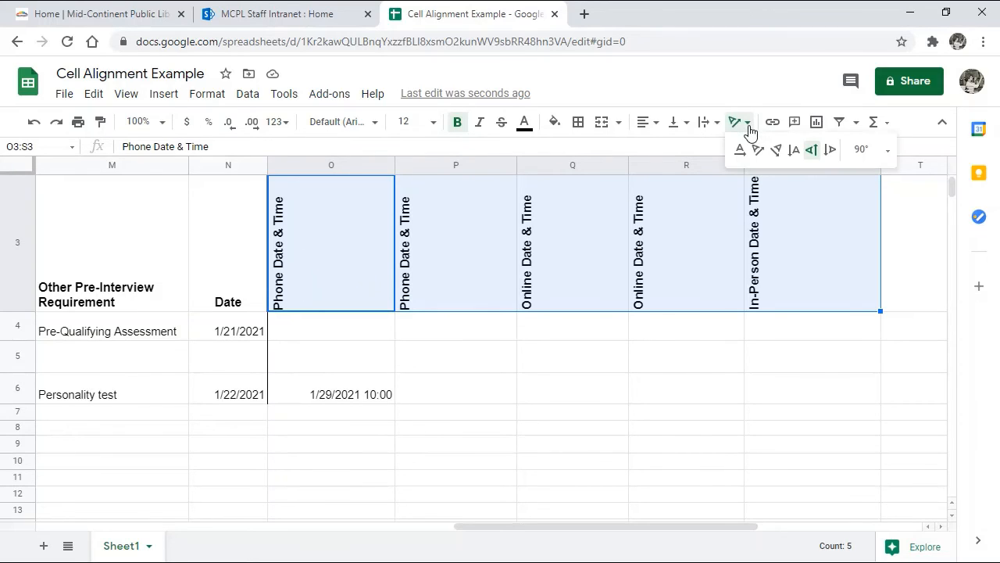
{"action": "left_click", "coordinate": [830, 156]}
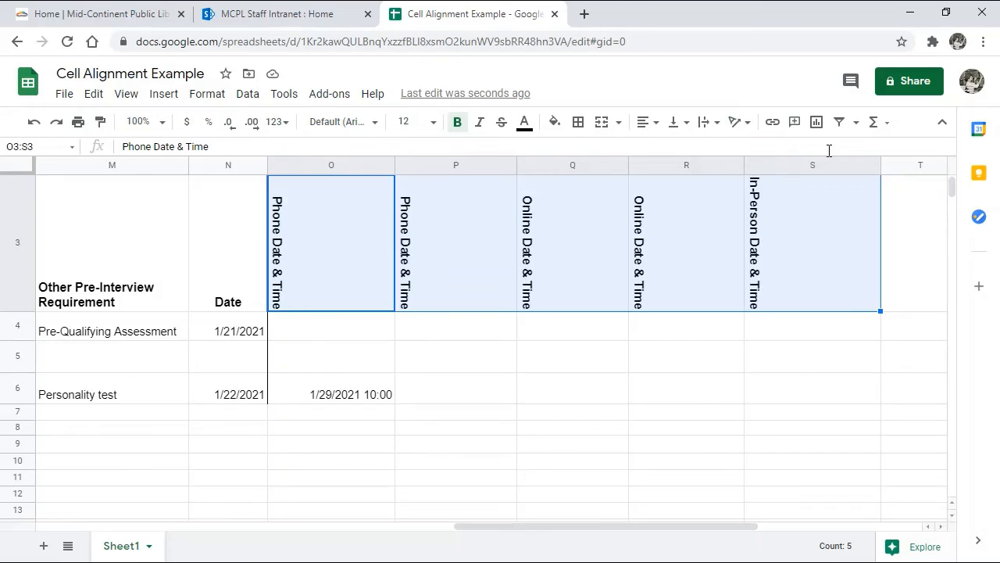
{"action": "left_click", "coordinate": [741, 122]}
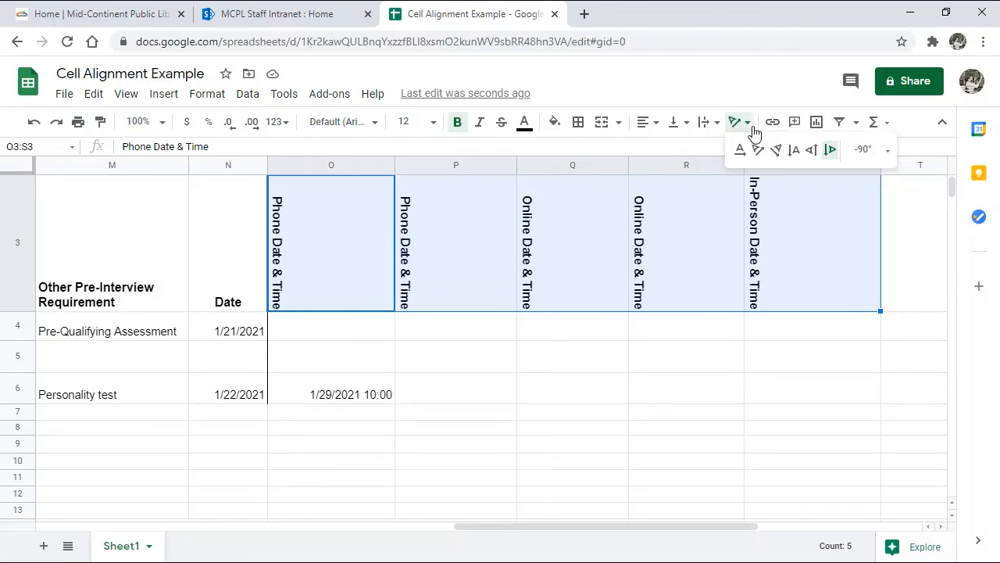
{"action": "left_click", "coordinate": [888, 155]}
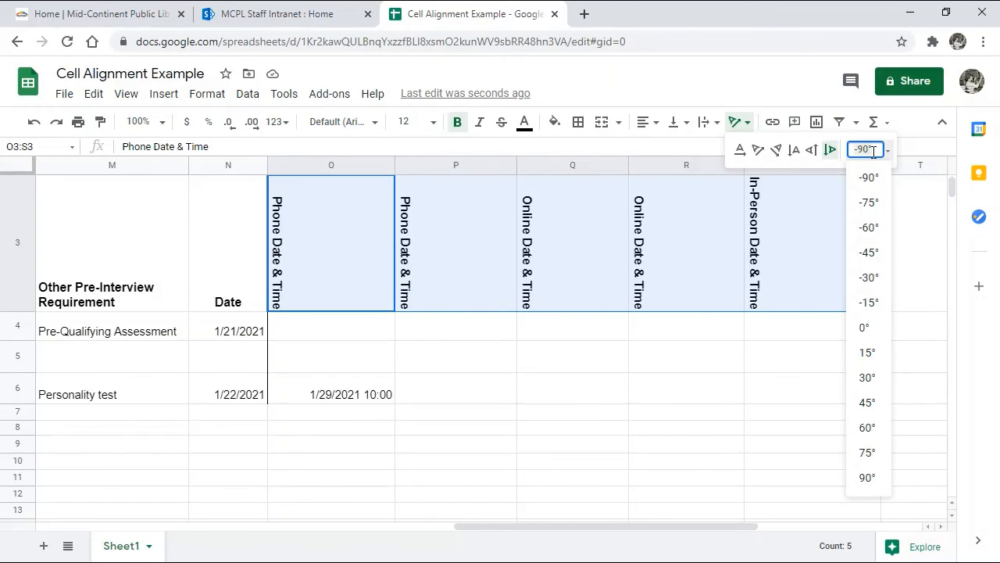
{"action": "left_click", "coordinate": [738, 154]}
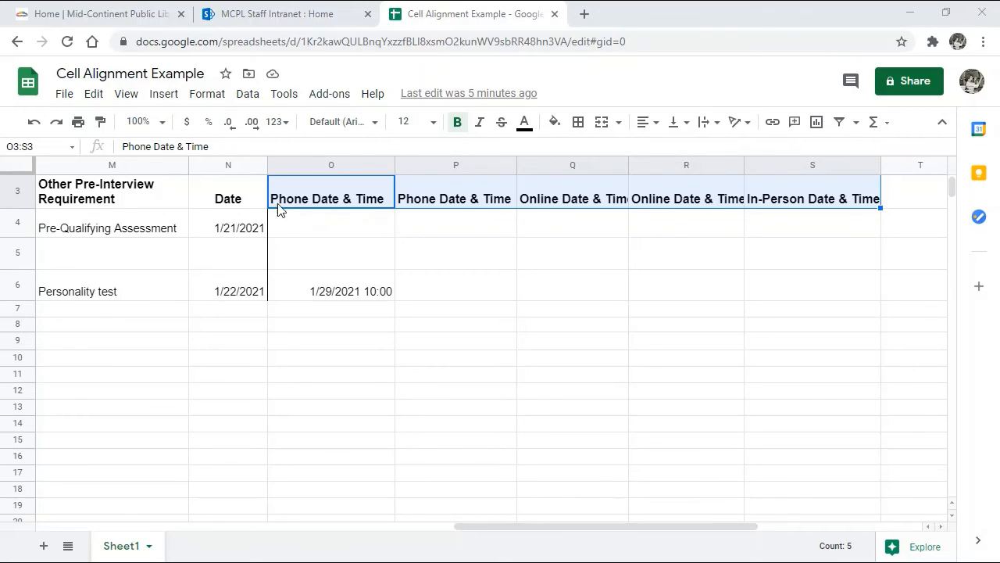
Apply the Rotate up text rotation to the Interviews column headings in O3:S3.
{"action": "left_click", "coordinate": [222, 95]}
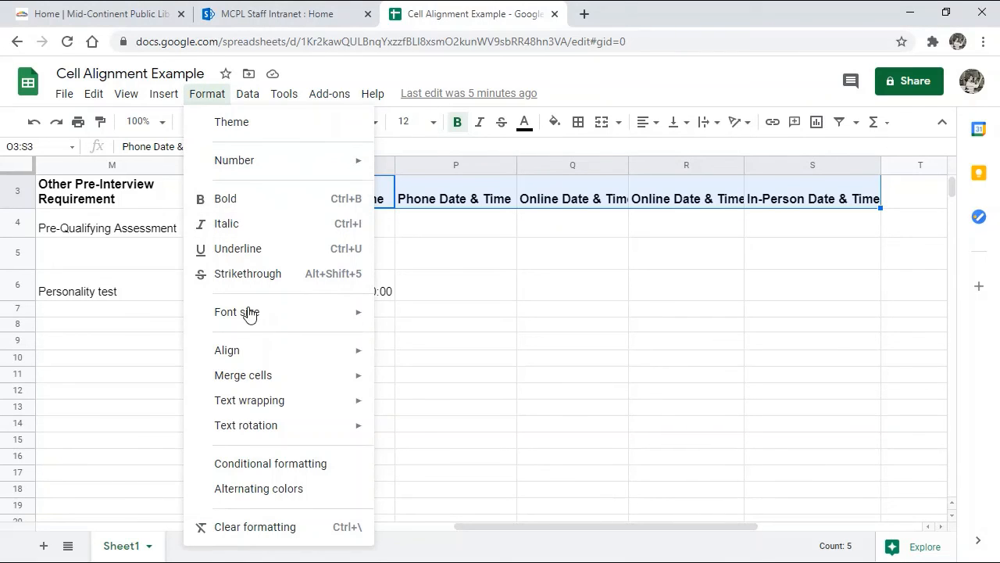
{"action": "mouse_move", "coordinate": [268, 377]}
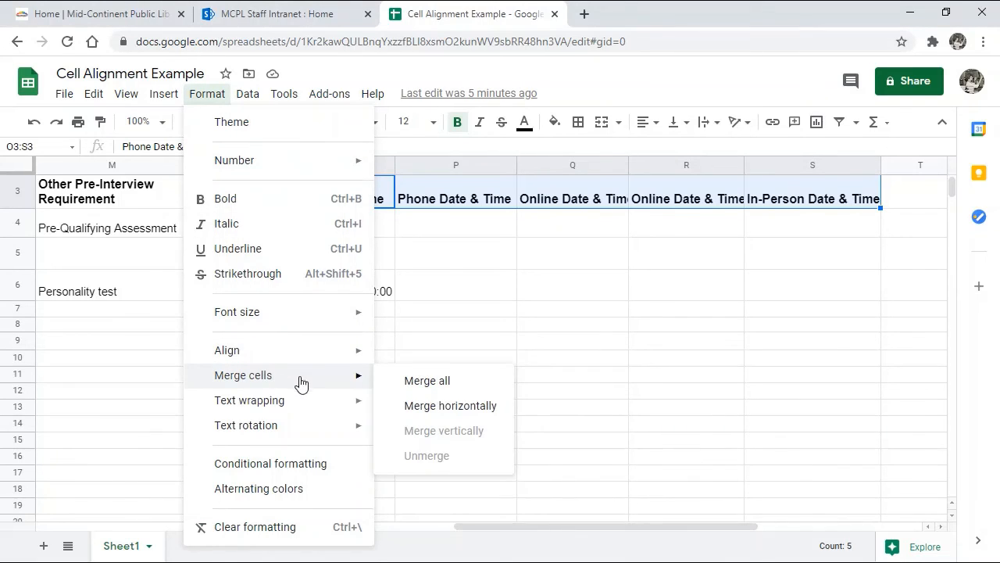
{"action": "mouse_move", "coordinate": [307, 401]}
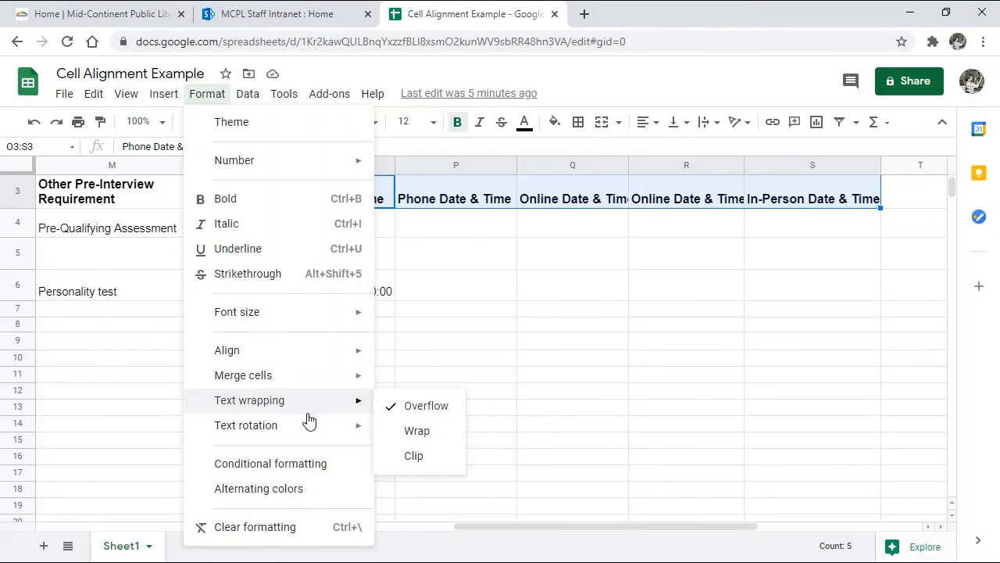
{"action": "mouse_move", "coordinate": [310, 434]}
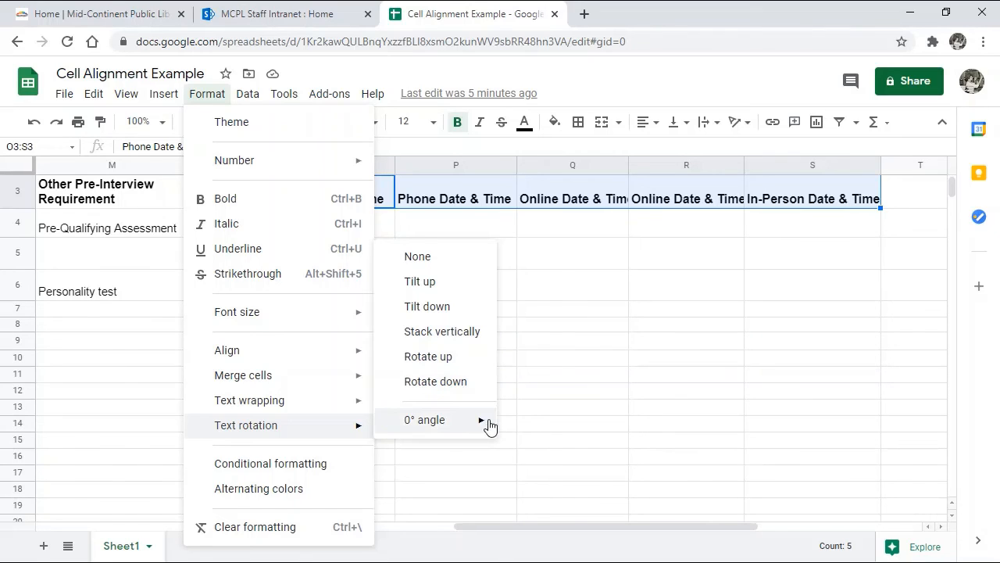
{"action": "mouse_move", "coordinate": [484, 424]}
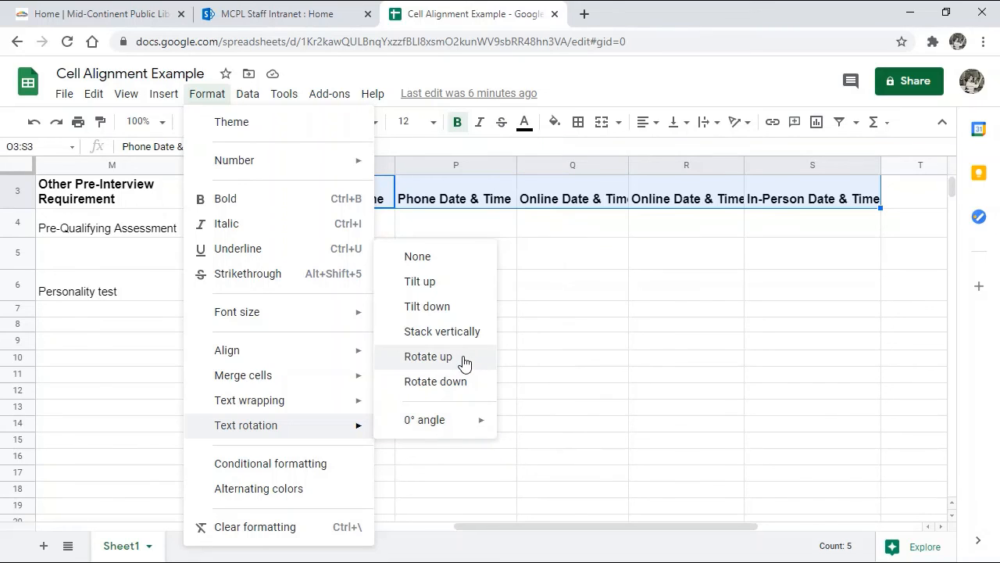
{"action": "left_click", "coordinate": [429, 357]}
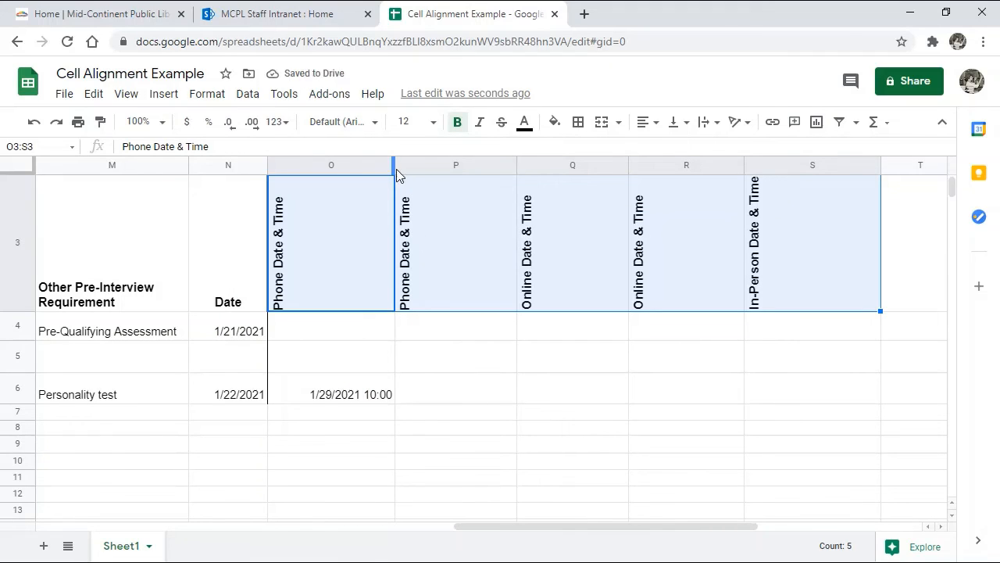
Narrow each of the Interviews columns O through S to roughly similar widths around their vertical headings.
{"action": "left_click_drag", "start_coordinate": [394, 163], "coordinate": [363, 163]}
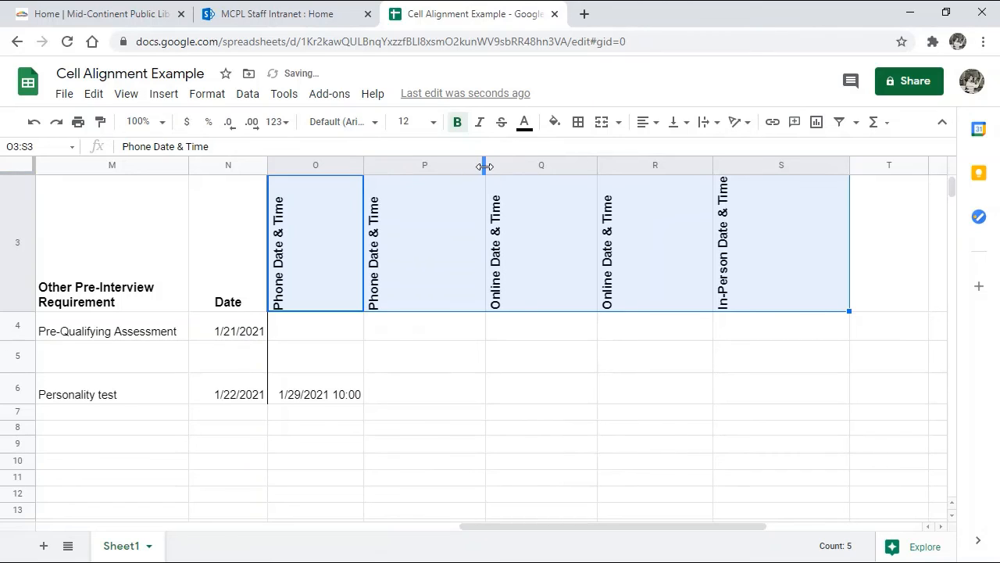
{"action": "left_click_drag", "start_coordinate": [484, 166], "coordinate": [448, 169]}
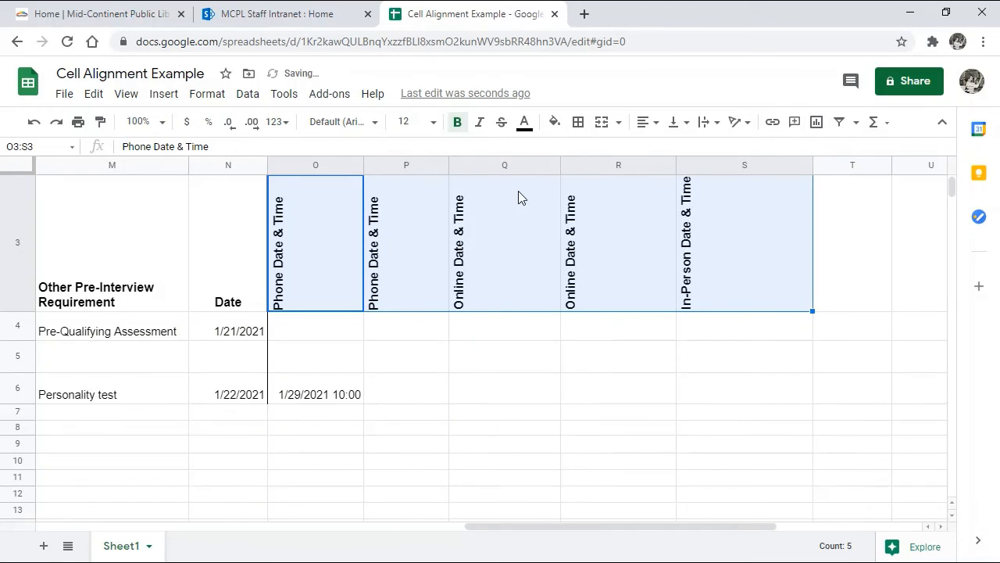
{"action": "left_click_drag", "start_coordinate": [559, 166], "coordinate": [538, 166]}
{"action": "left_click_drag", "start_coordinate": [654, 166], "coordinate": [624, 170]}
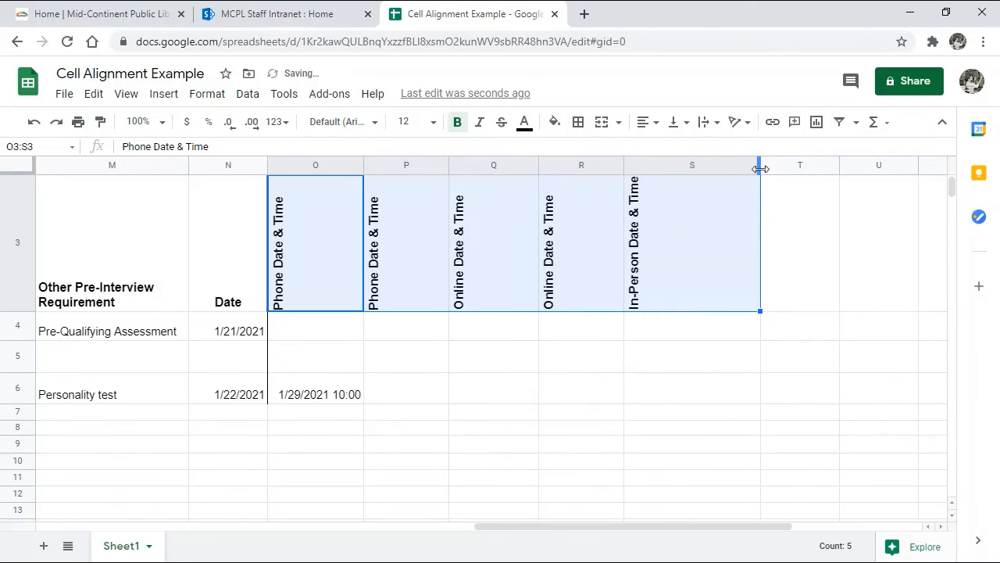
{"action": "left_click_drag", "start_coordinate": [760, 164], "coordinate": [718, 163]}
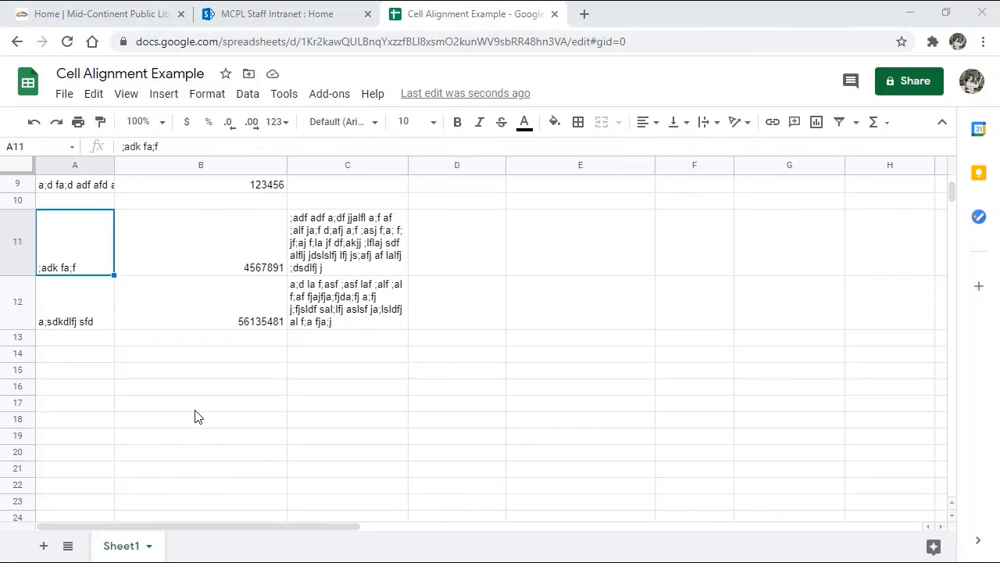
Align the contents of cells A11:C12 vertically to the top.
{"action": "left_click", "coordinate": [99, 237]}
{"action": "left_click_drag", "start_coordinate": [99, 237], "coordinate": [352, 305]}
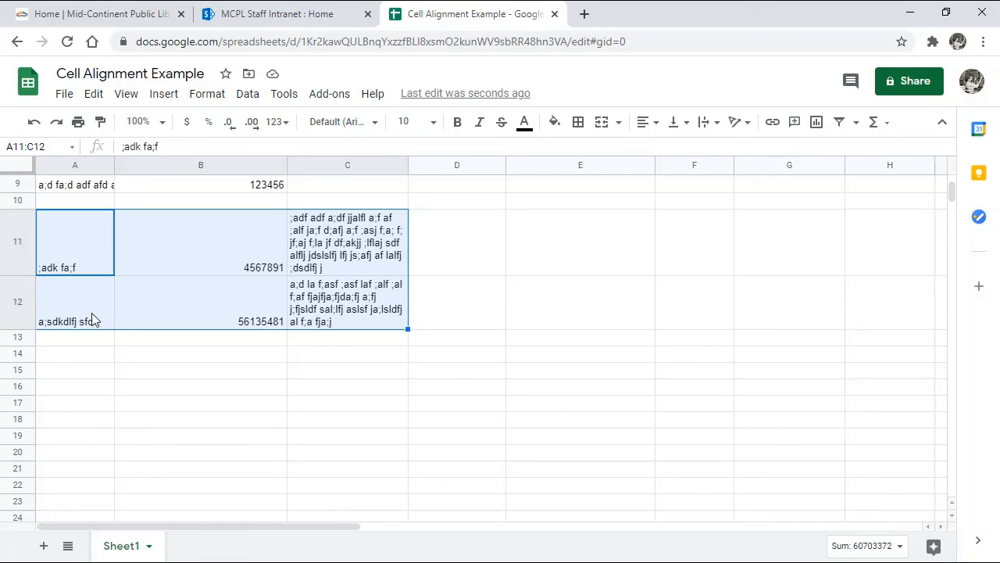
{"action": "left_click", "coordinate": [87, 268]}
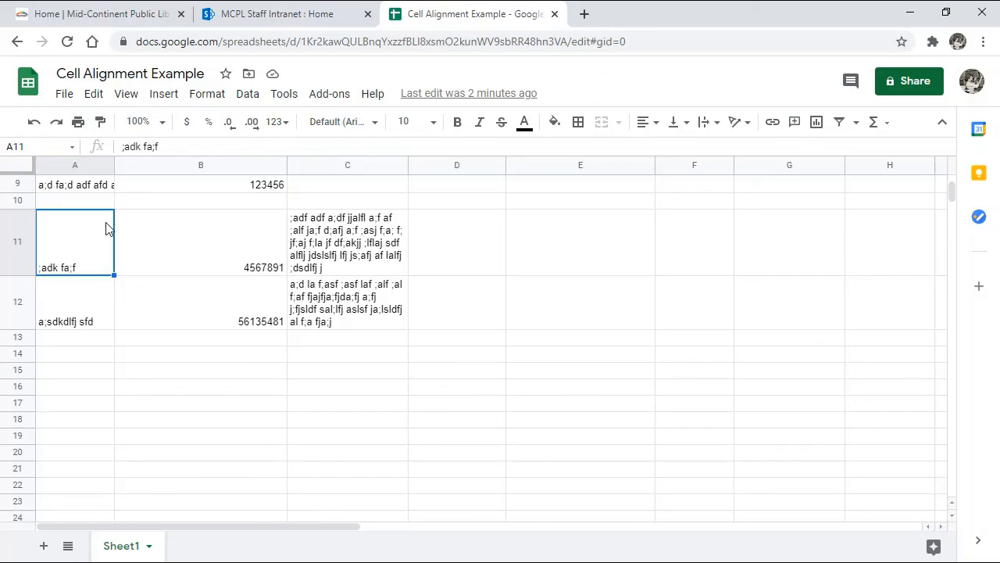
{"action": "left_click_drag", "start_coordinate": [104, 228], "coordinate": [349, 310]}
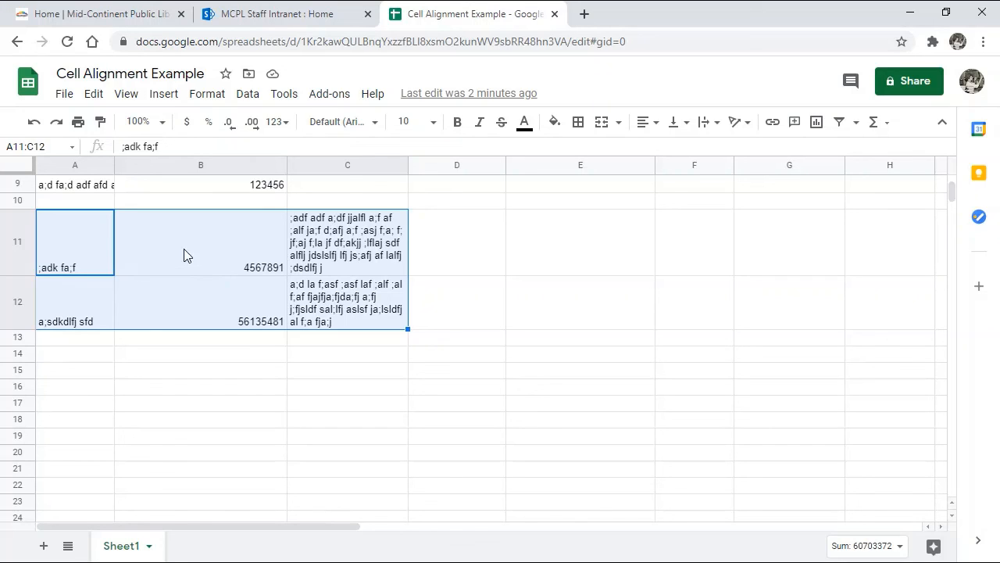
{"action": "left_click", "coordinate": [688, 125]}
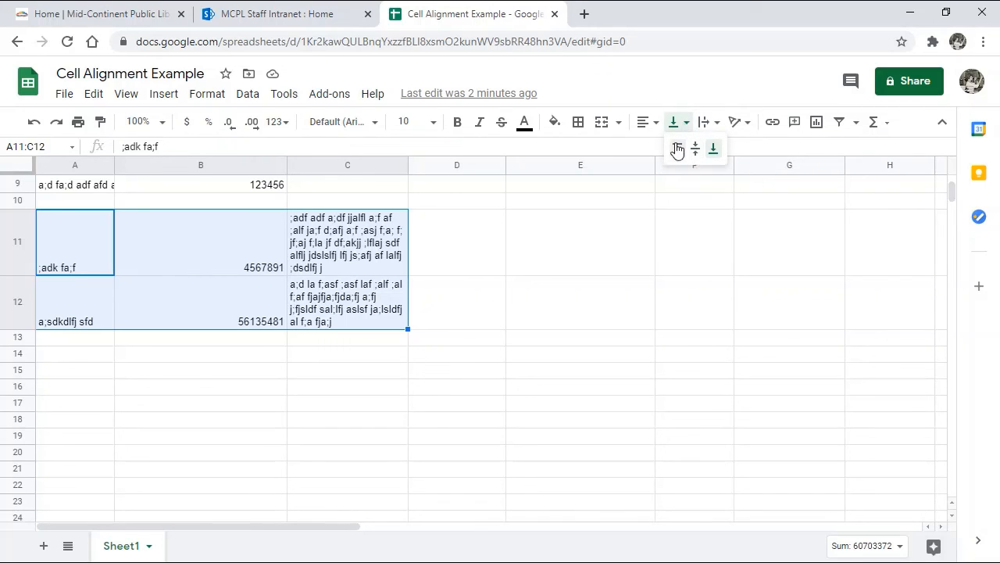
{"action": "left_click", "coordinate": [678, 150]}
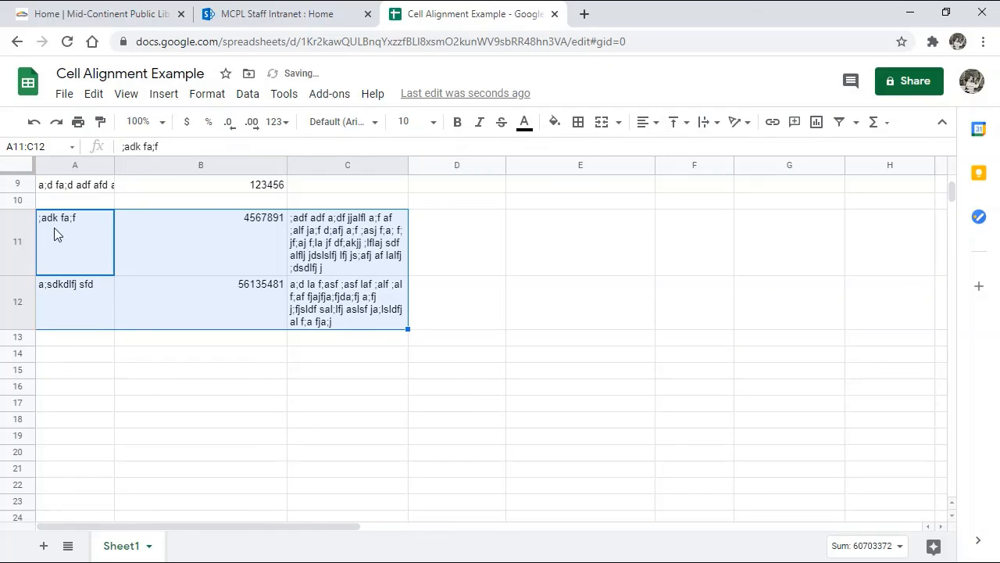